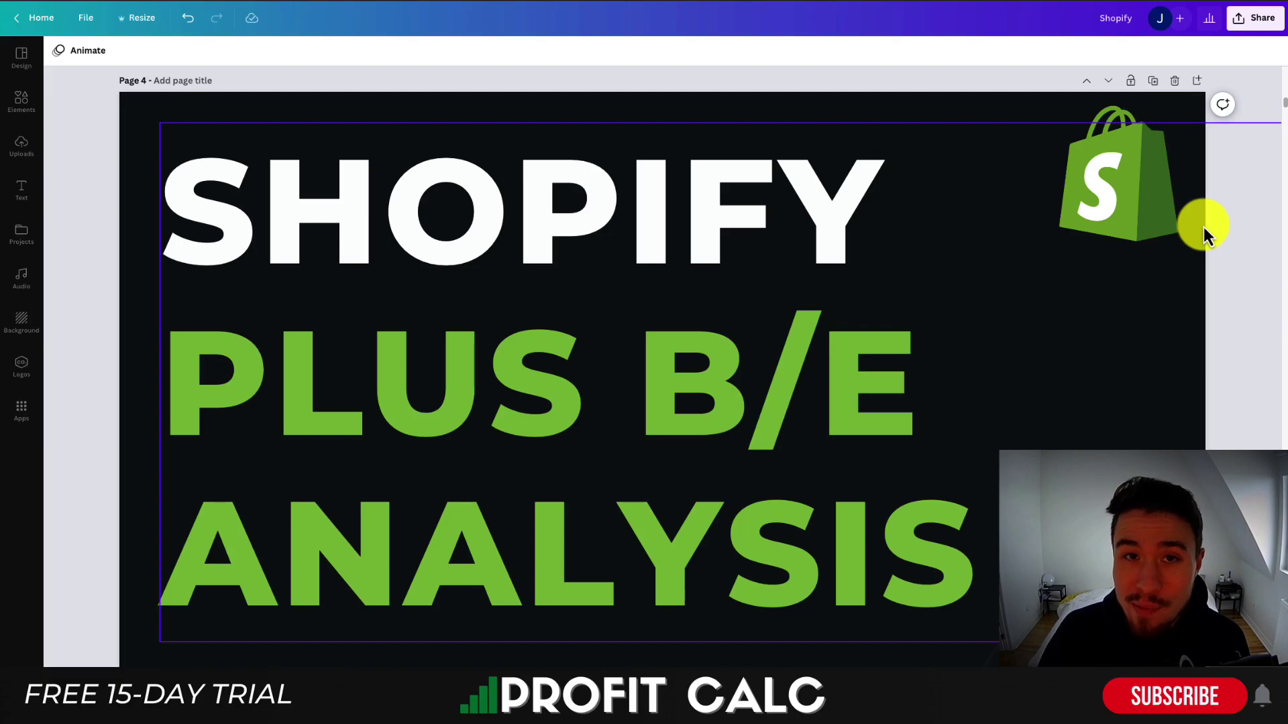
Apply a date range preset in Profit Calc so profit reads 85.09 and ad spend 15.43
click(1202, 227)
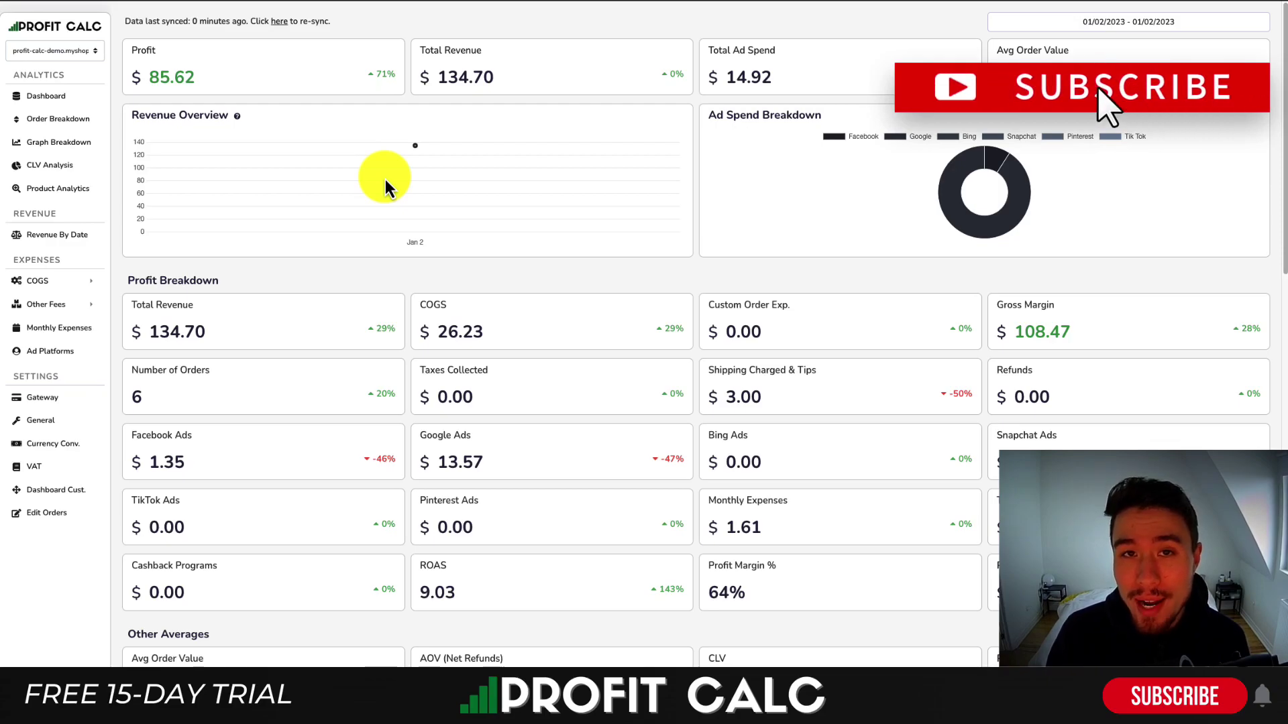
click(1130, 28)
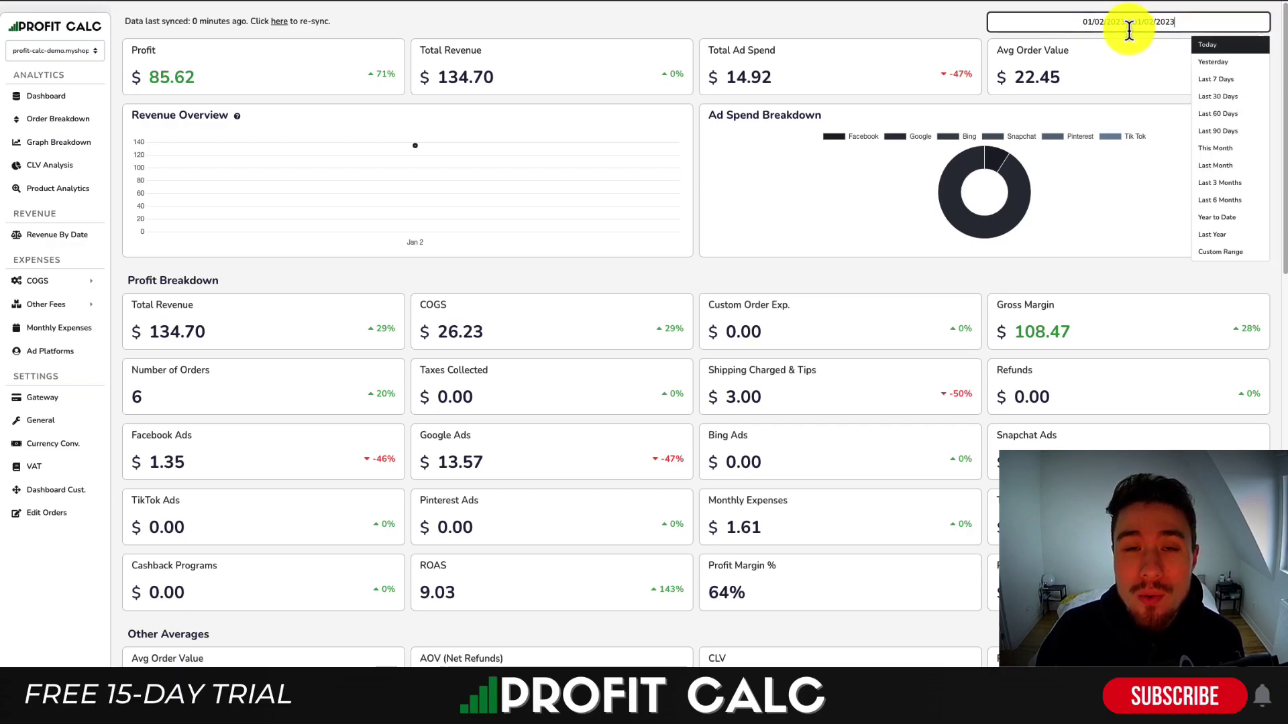
click(1242, 83)
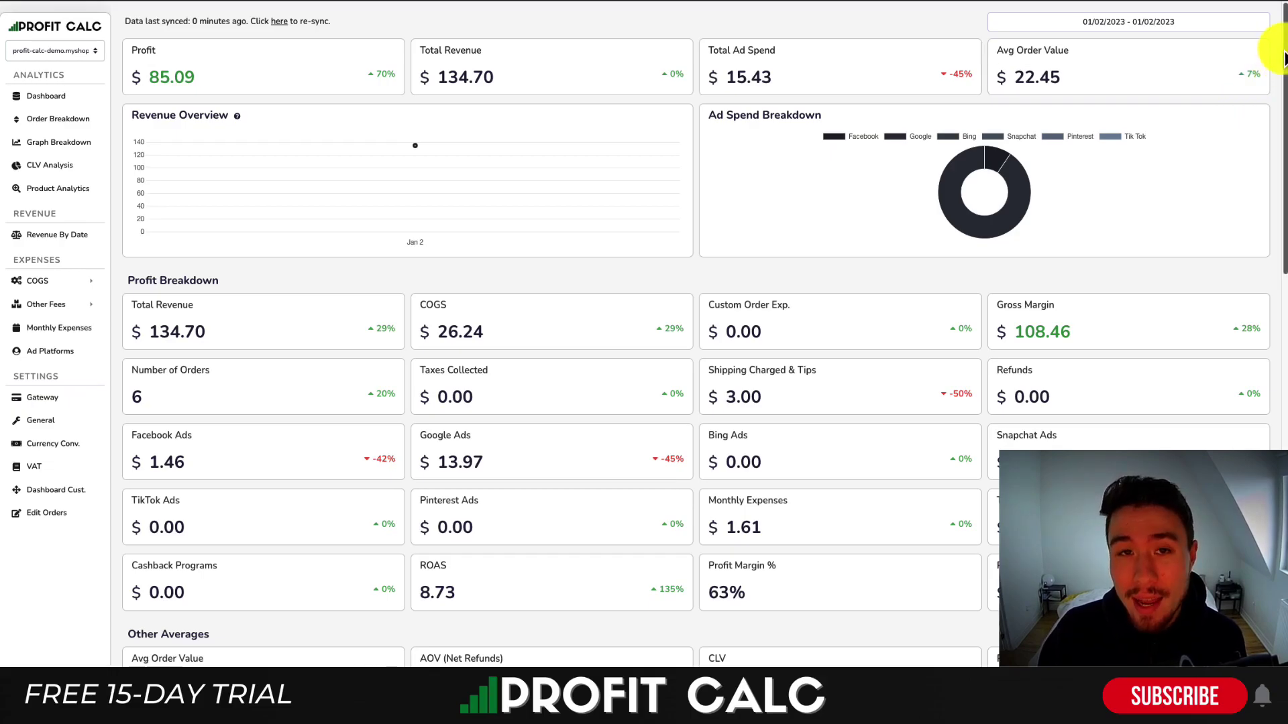
mouse_move(1283, 57)
mouse_down()
mouse_move(1283, 296)
mouse_move(1282, 57)
mouse_up()
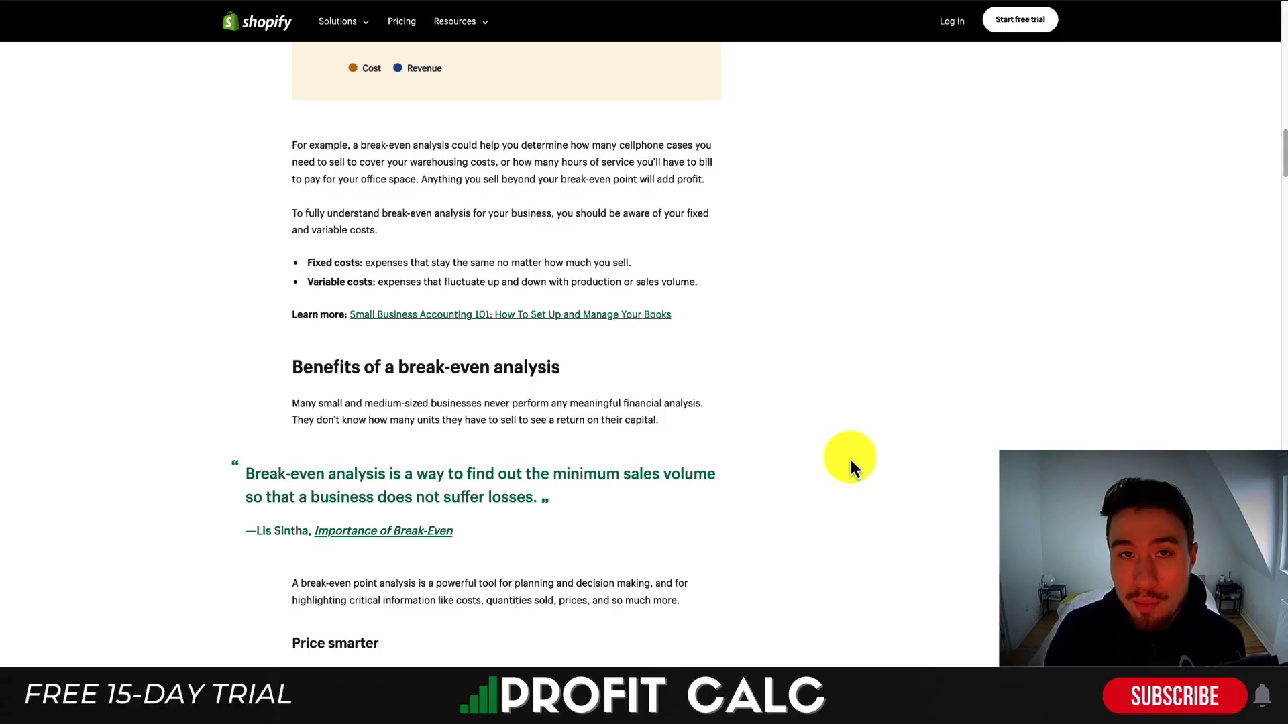
drag(553, 474, 715, 473)
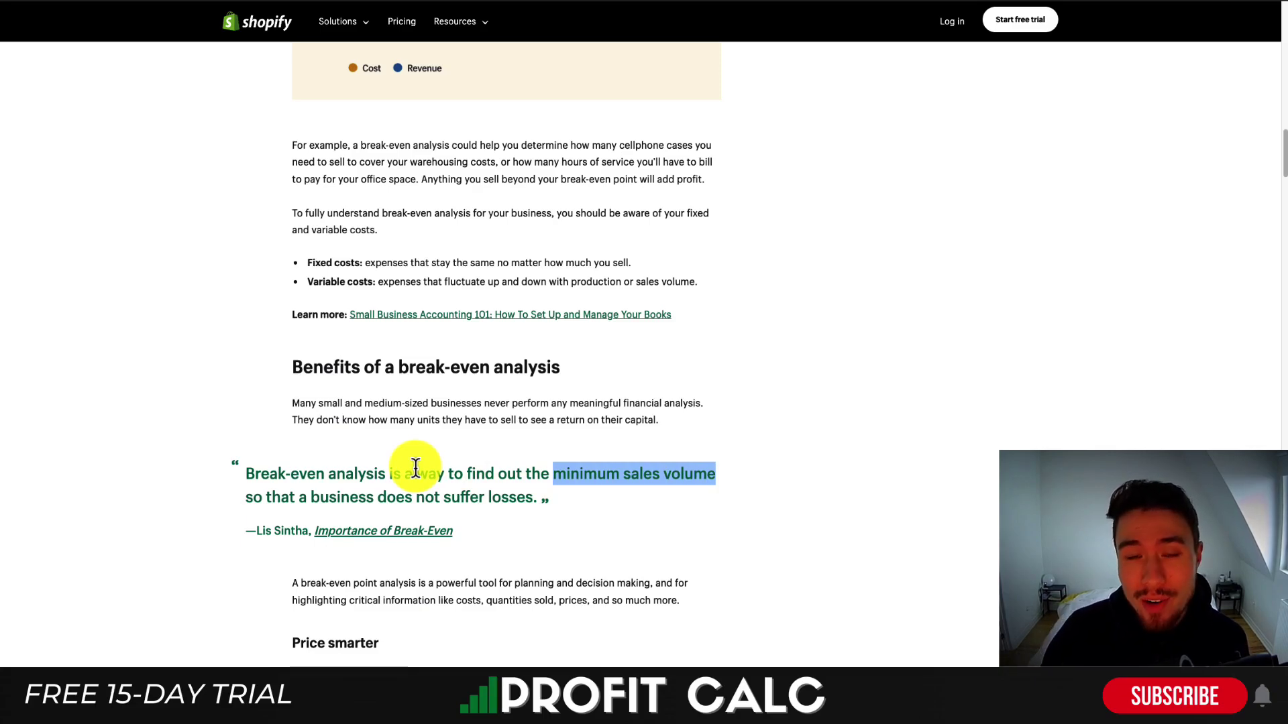
scroll(299, 503, up, 6)
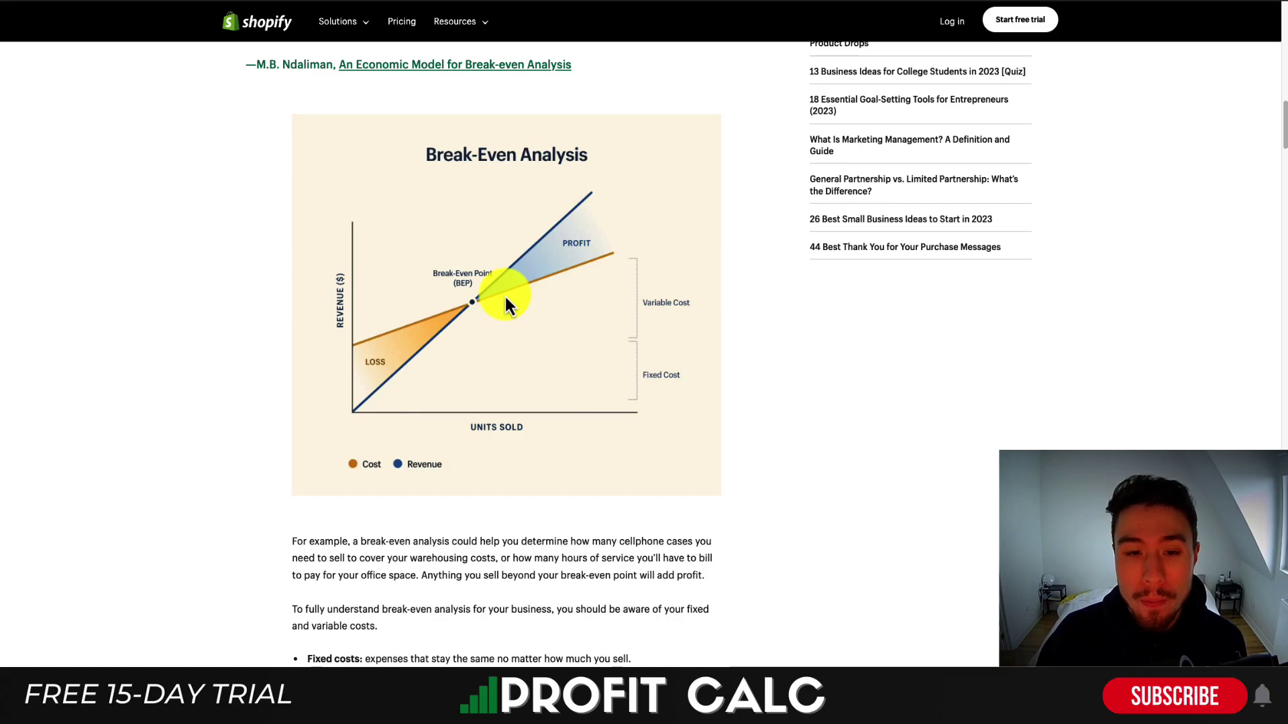
scroll(541, 373, down, 1)
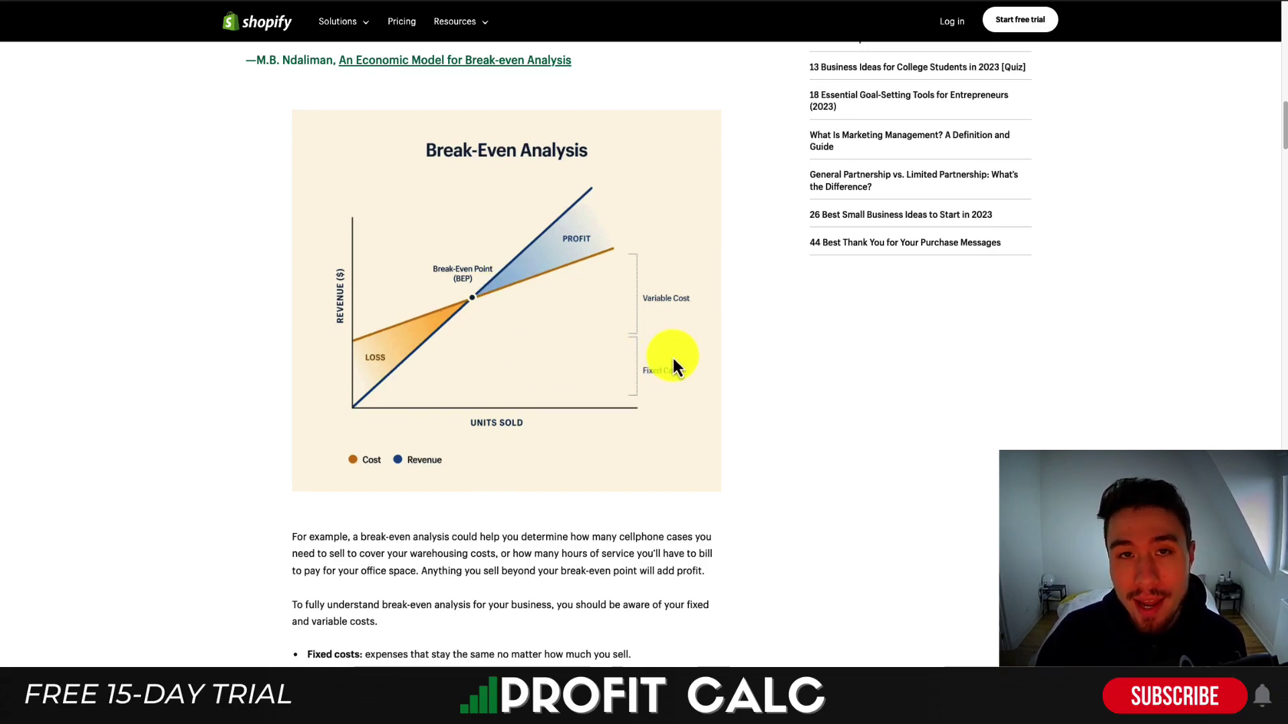
scroll(374, 655, down, 1)
drag(372, 657, 516, 659)
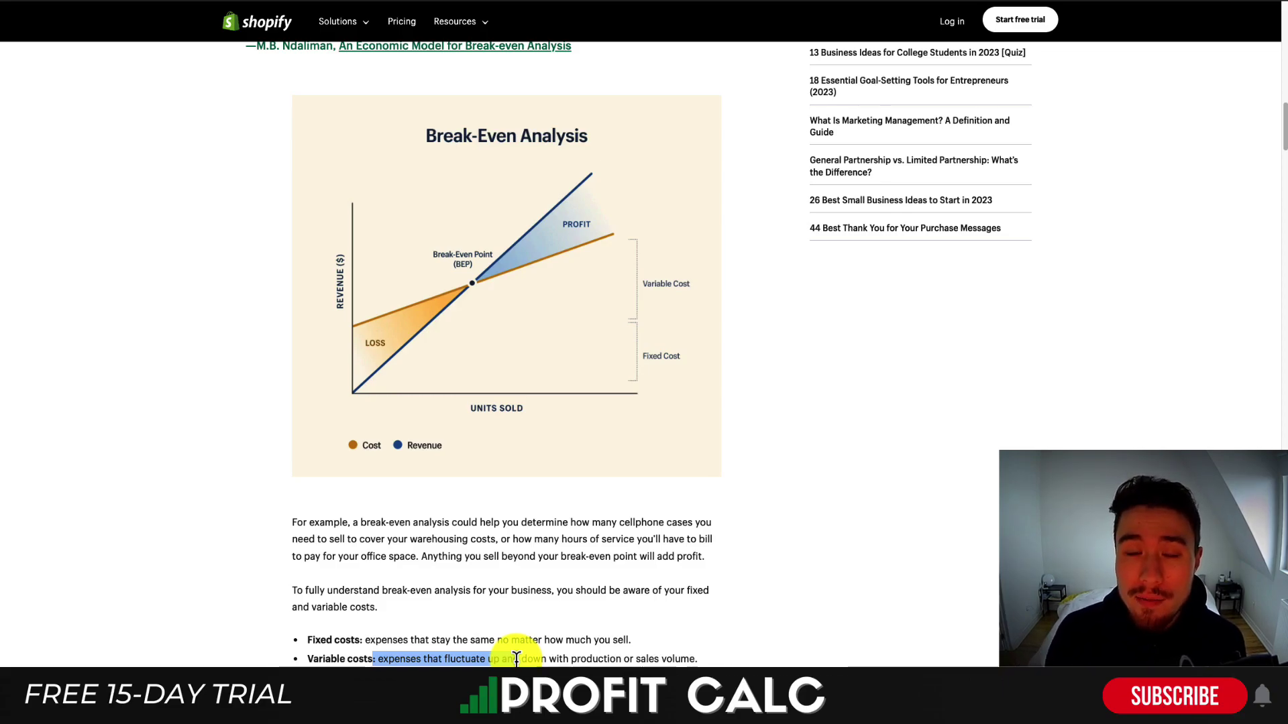
click(362, 642)
drag(362, 642, 536, 644)
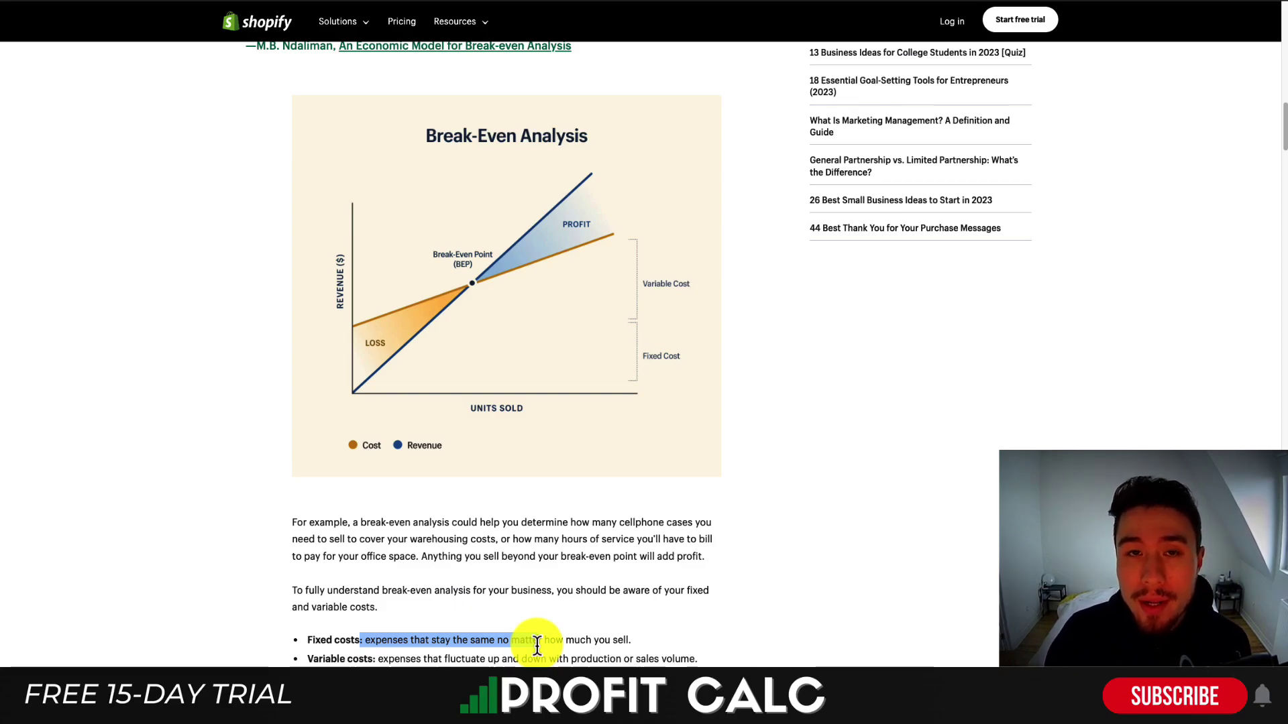
scroll(735, 424, up, 1)
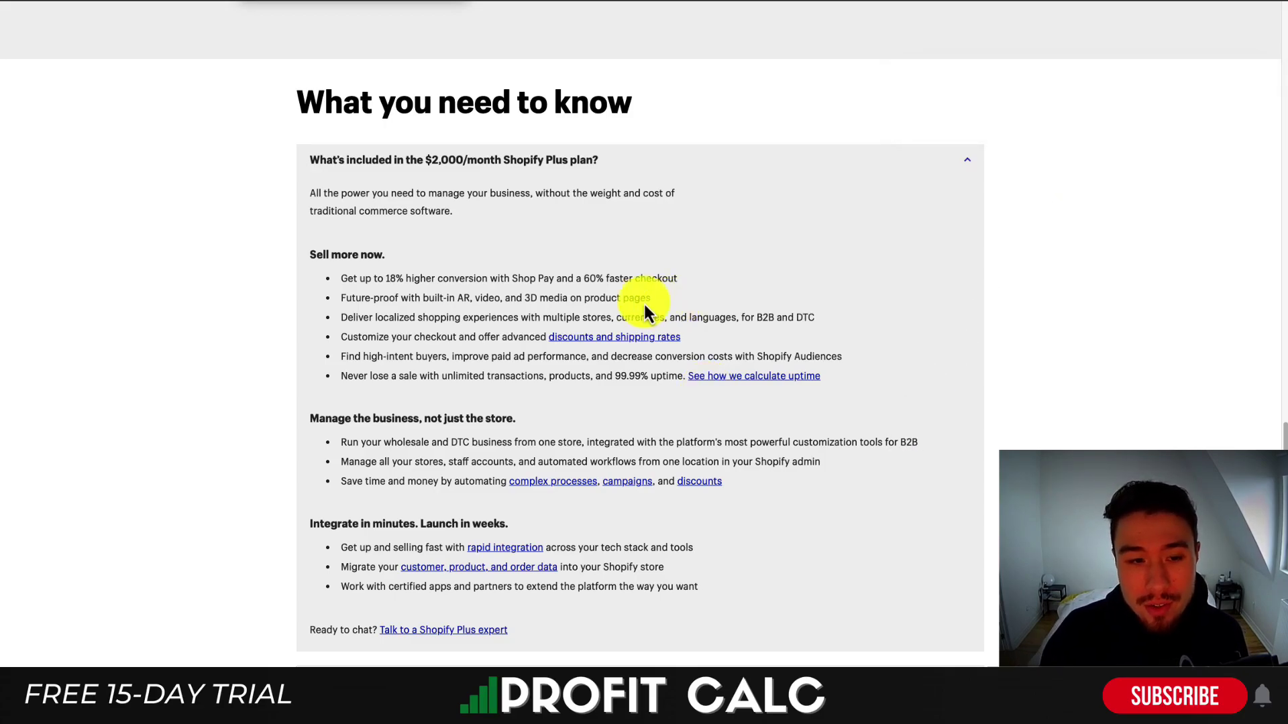
drag(376, 278, 490, 282)
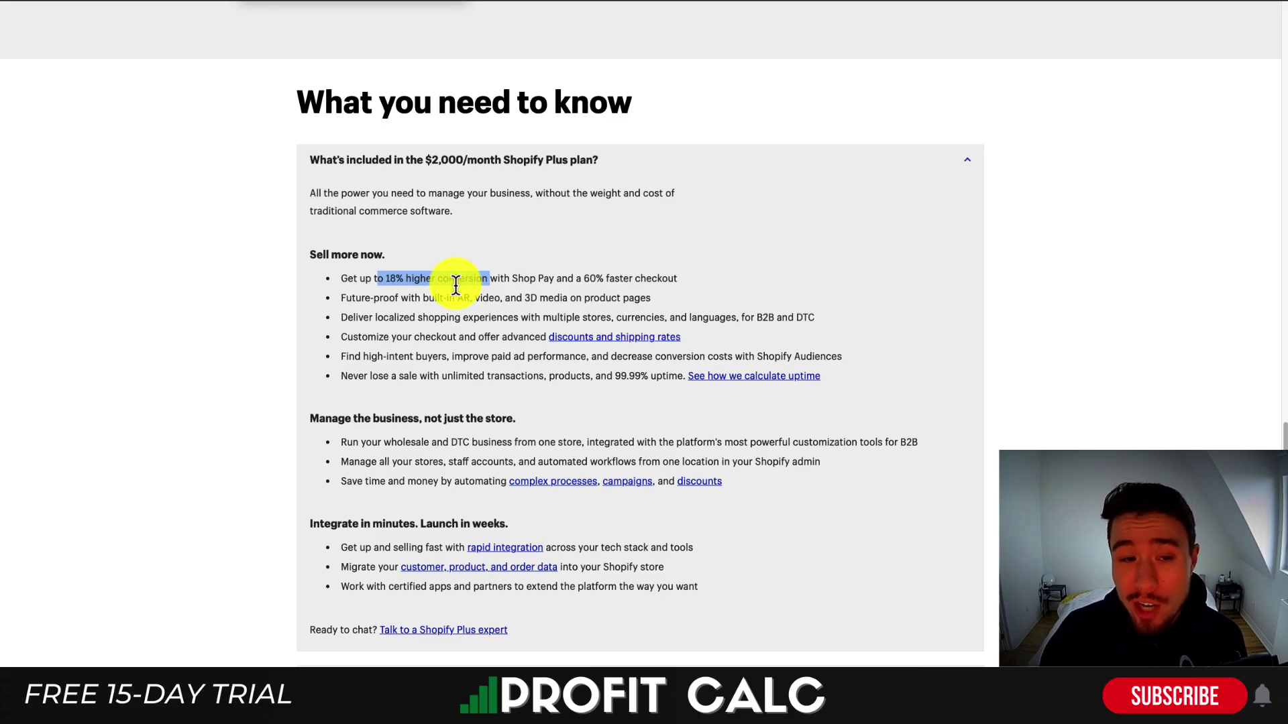
drag(400, 299, 531, 299)
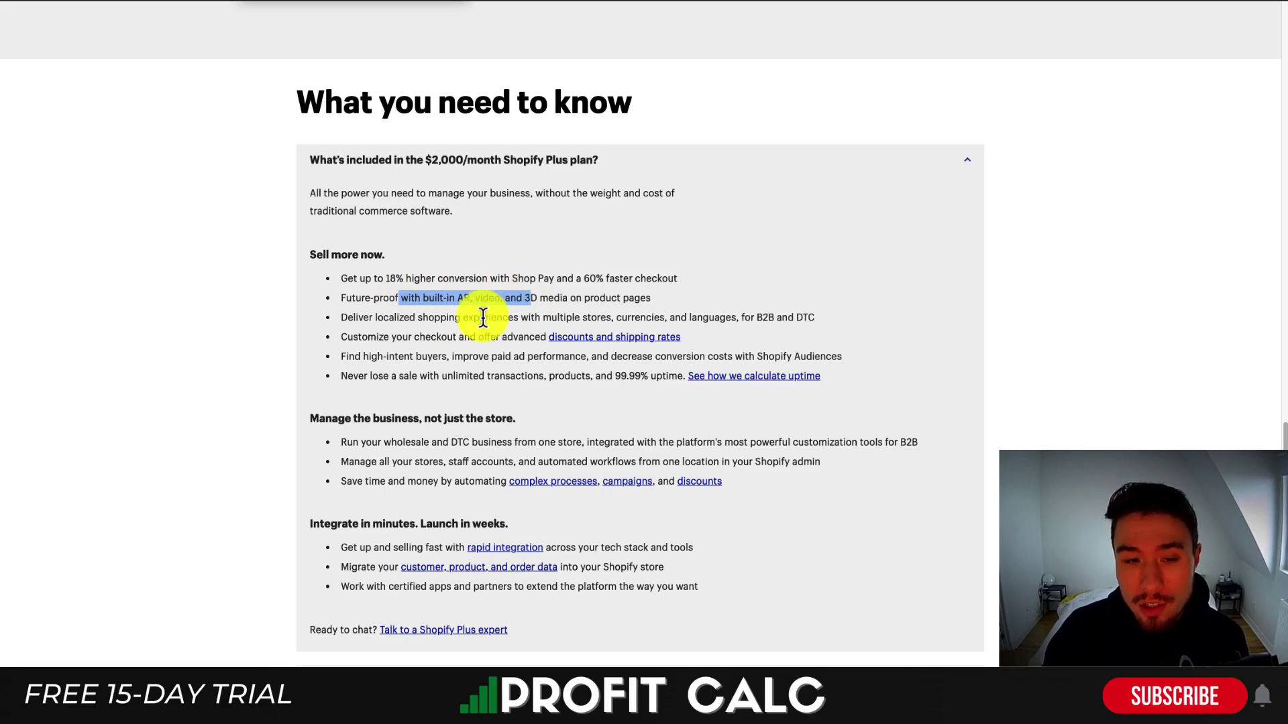
drag(551, 318, 724, 321)
click(731, 314)
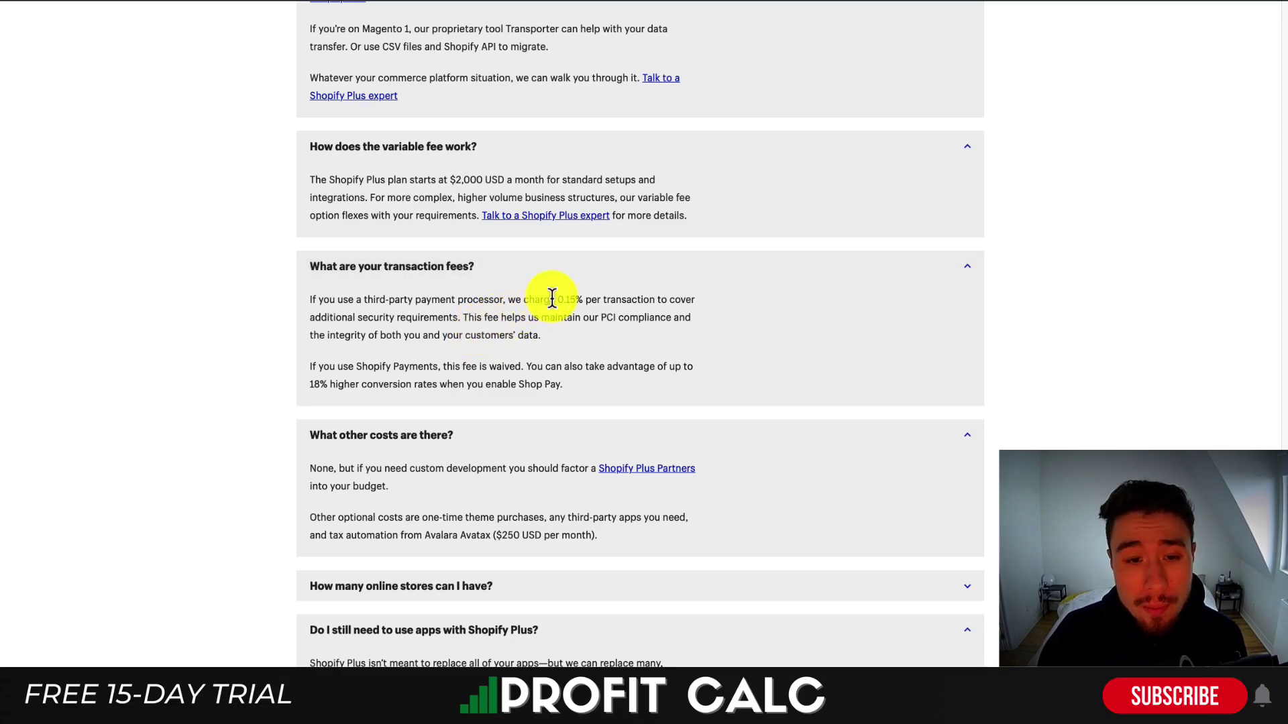
drag(552, 299, 634, 303)
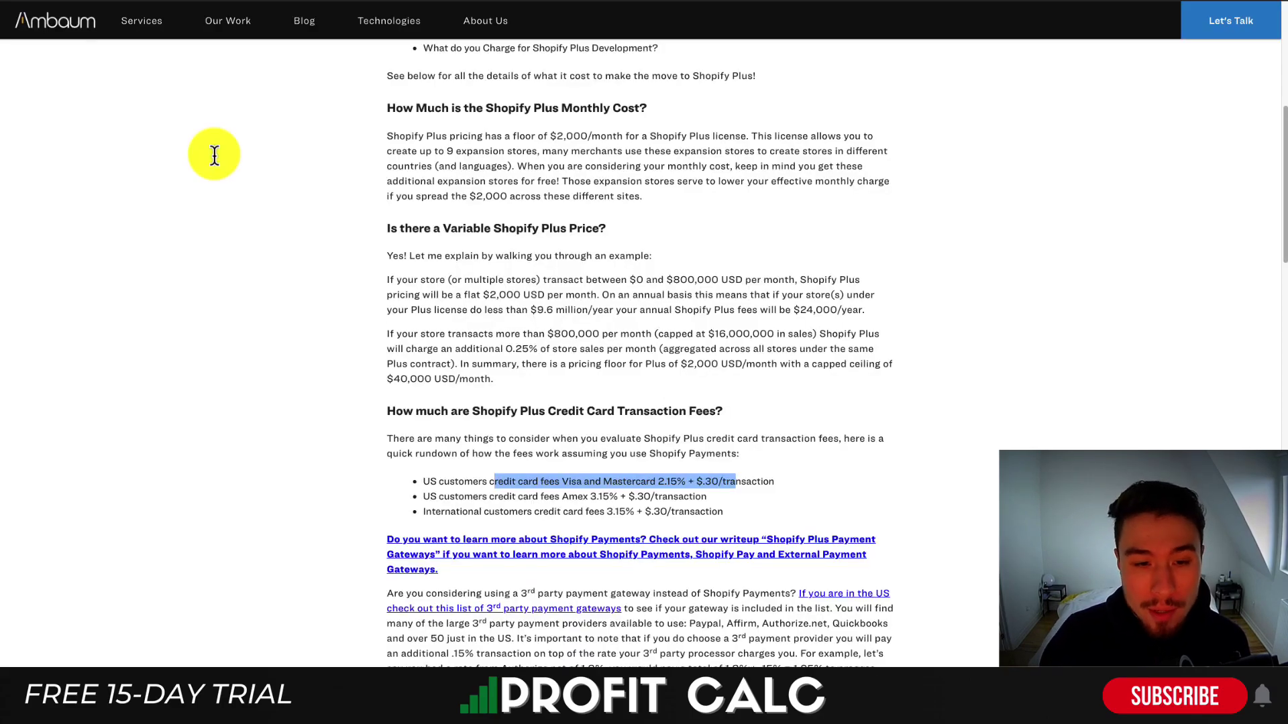
drag(562, 280, 650, 286)
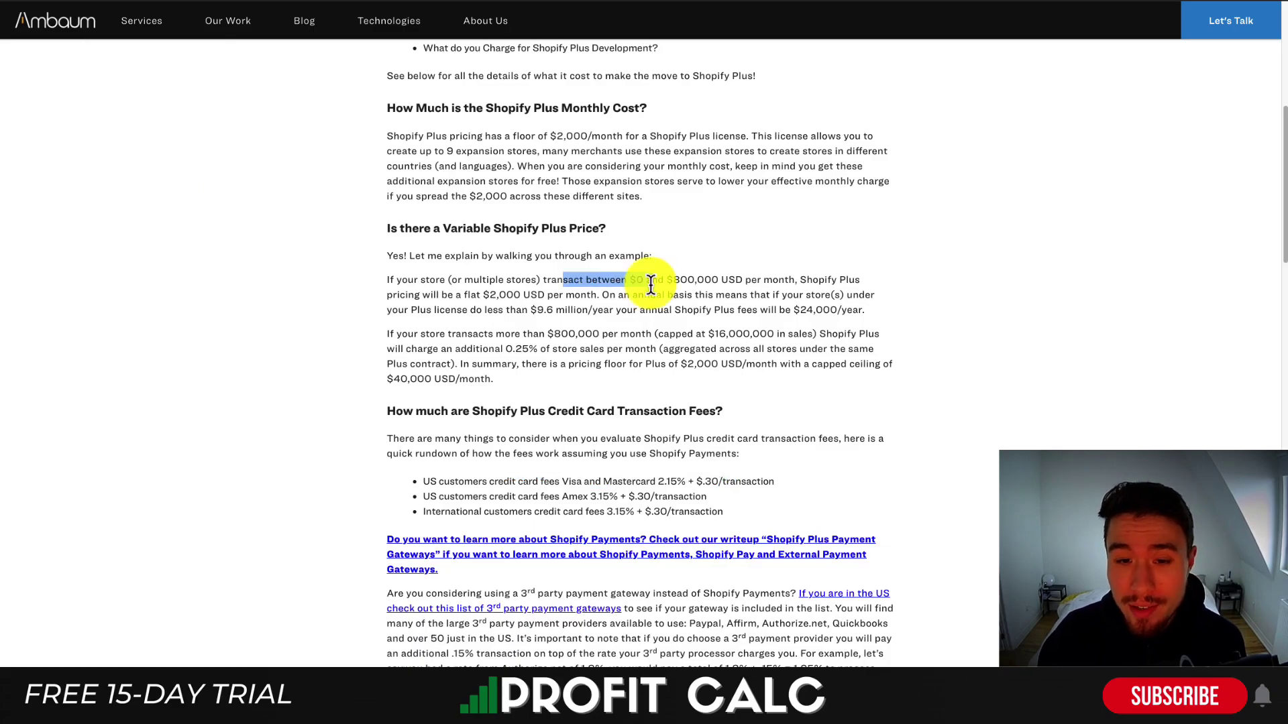
drag(496, 294, 679, 279)
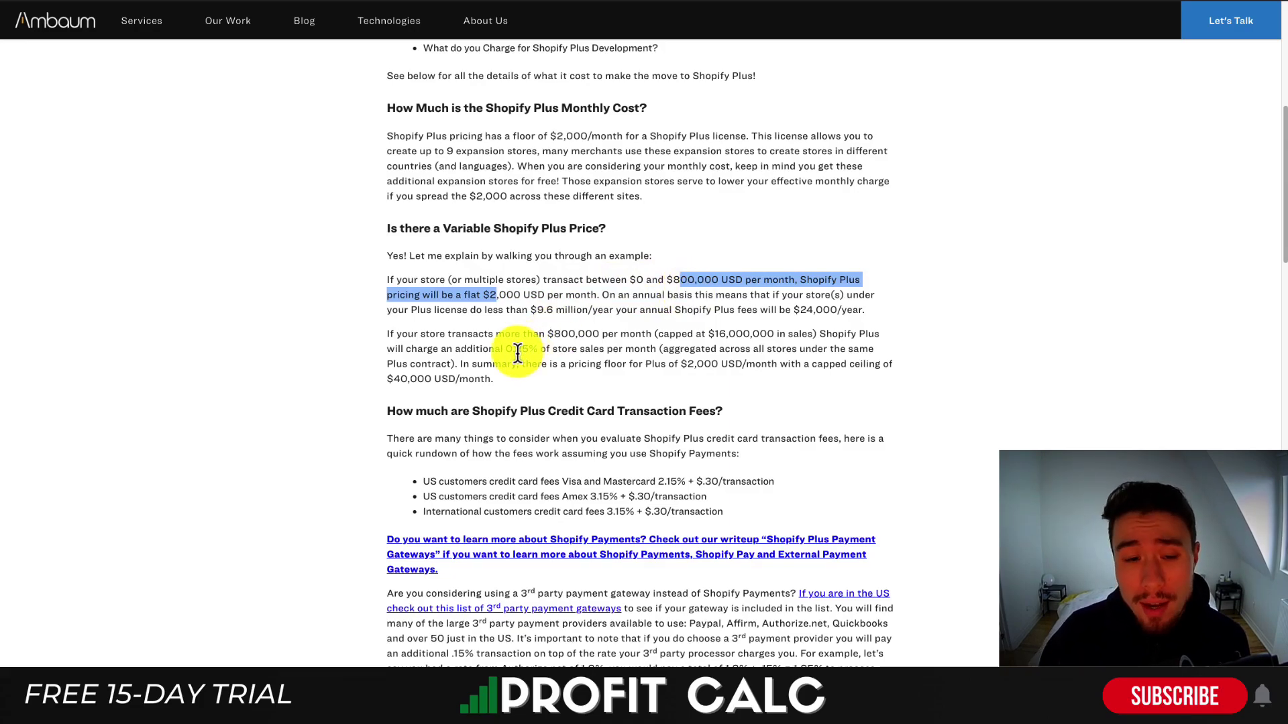
drag(688, 335, 840, 333)
click(847, 414)
drag(473, 481, 699, 482)
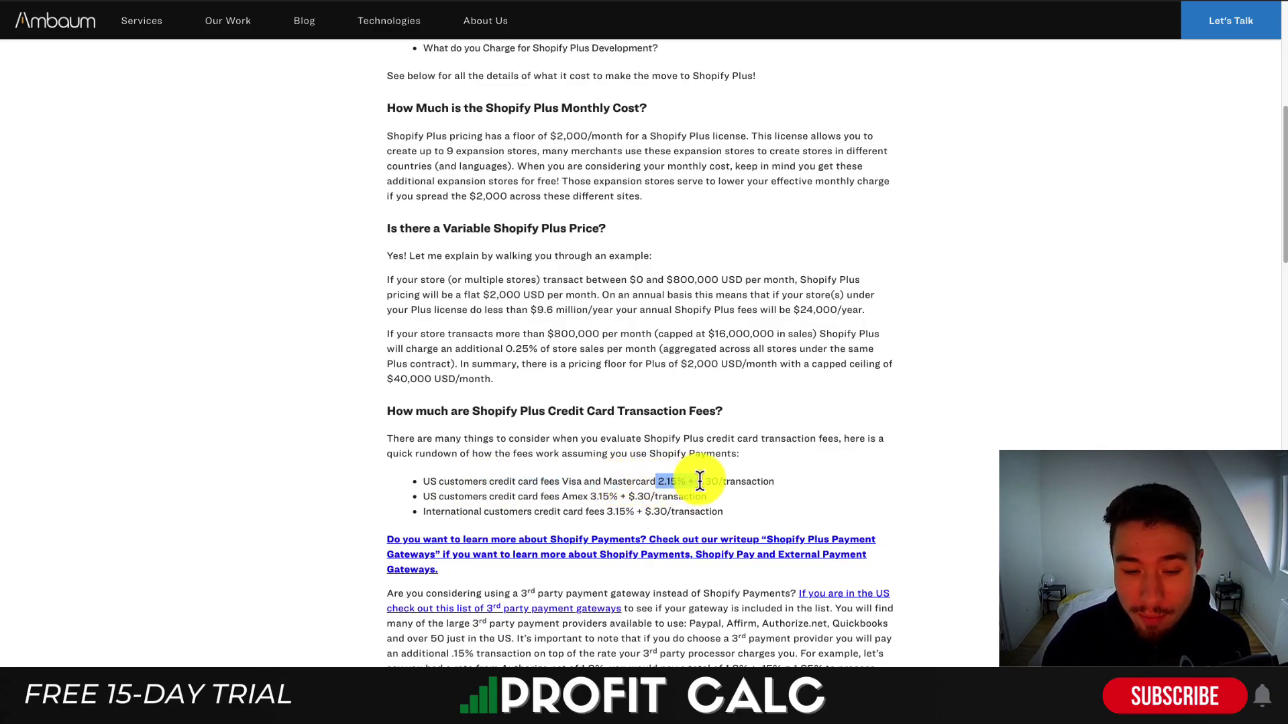
click(860, 449)
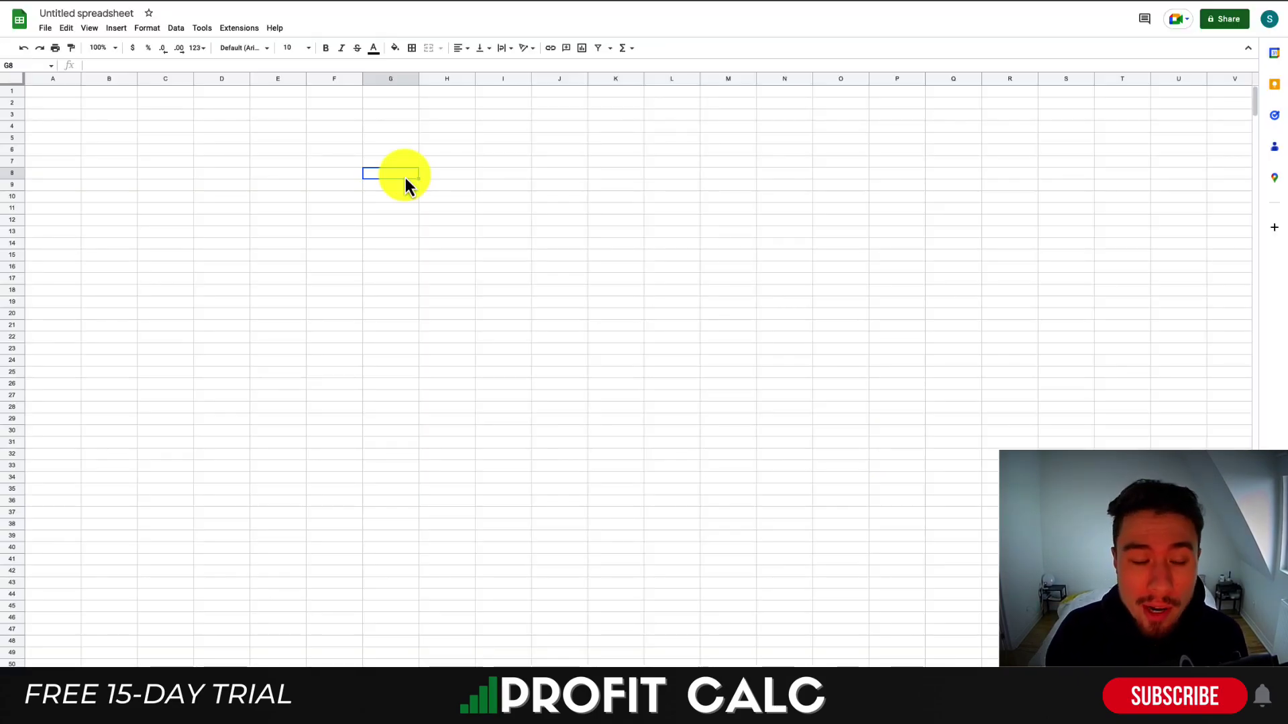
Enter the label 'Fixed Costs' in G8 and the value 2000 in H8
text(Fixed)
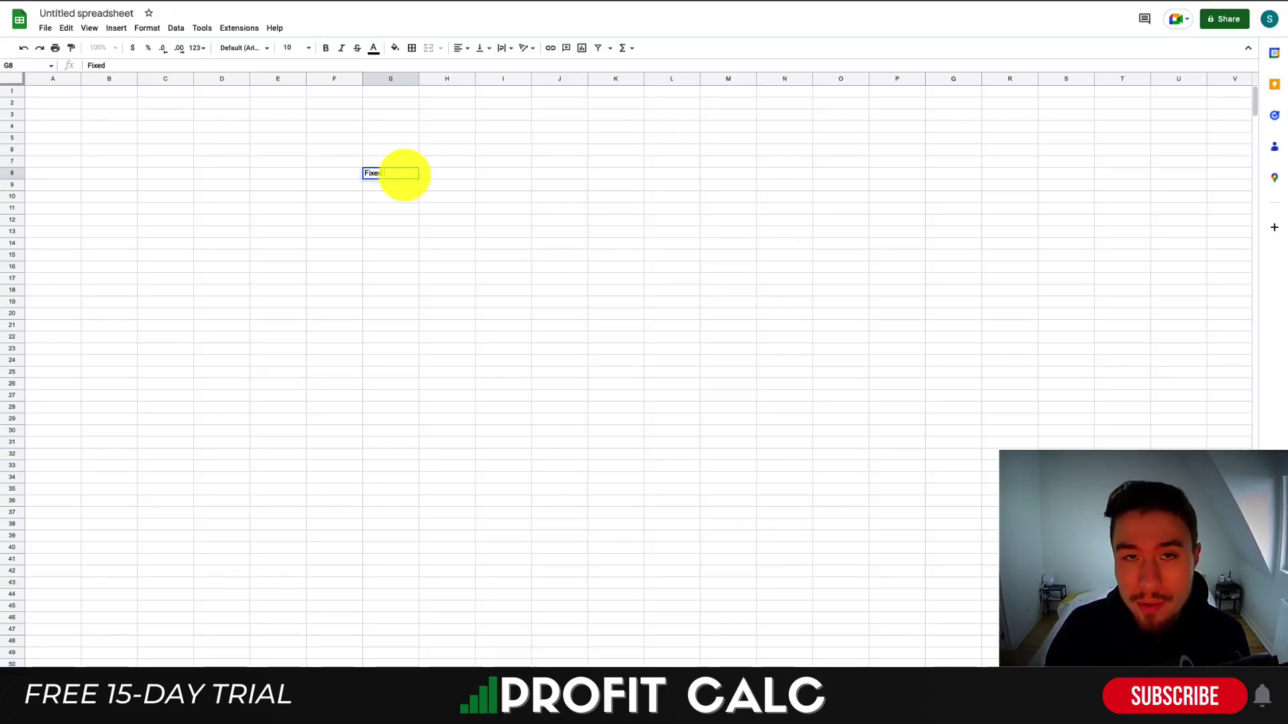
text( Costs)
key(Tab)
text(2000)
key(Return)
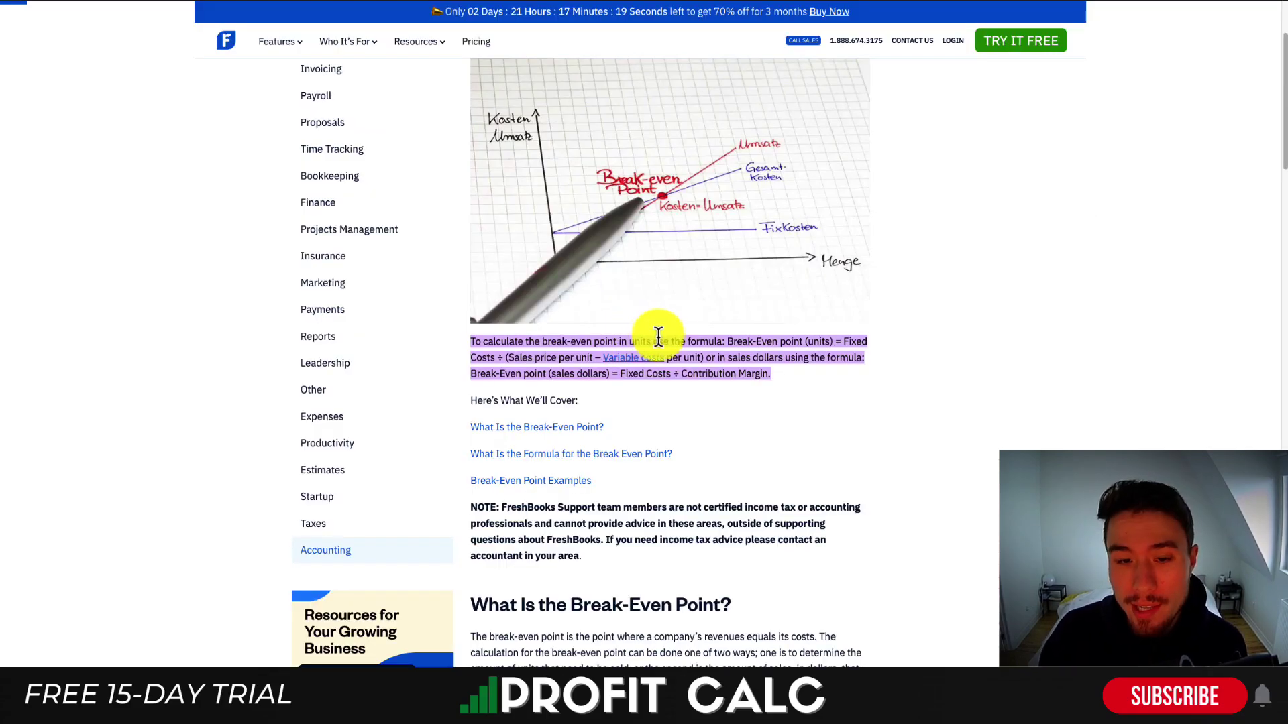
Highlight the FreshBooks break-even units formula, ending on its 'Contribution Margin' term
drag(731, 341, 849, 344)
drag(495, 358, 550, 360)
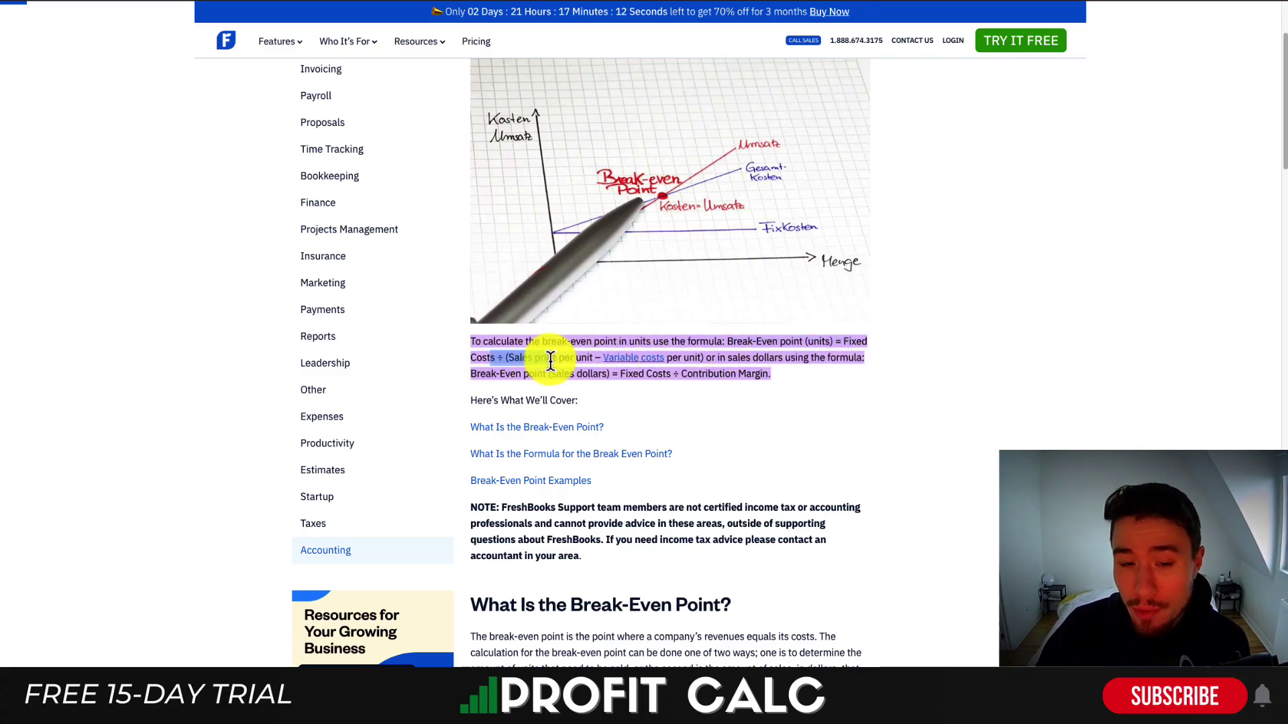
click(710, 355)
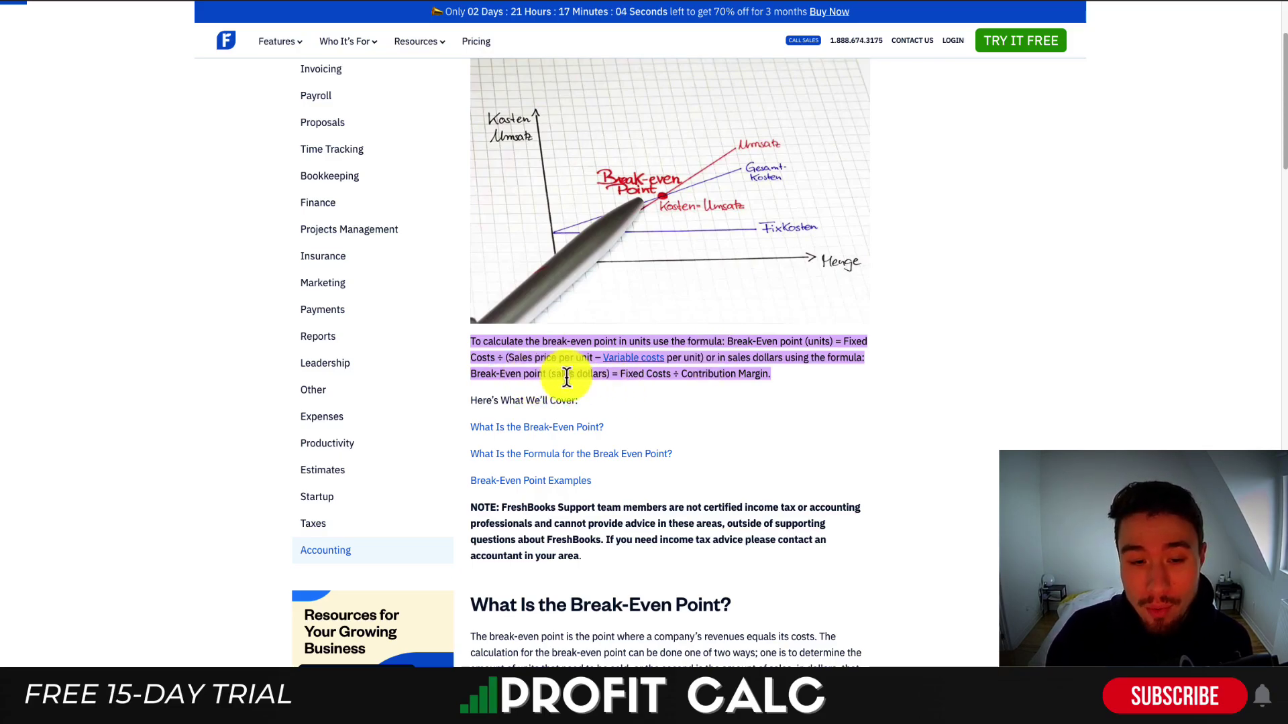
drag(683, 373, 798, 386)
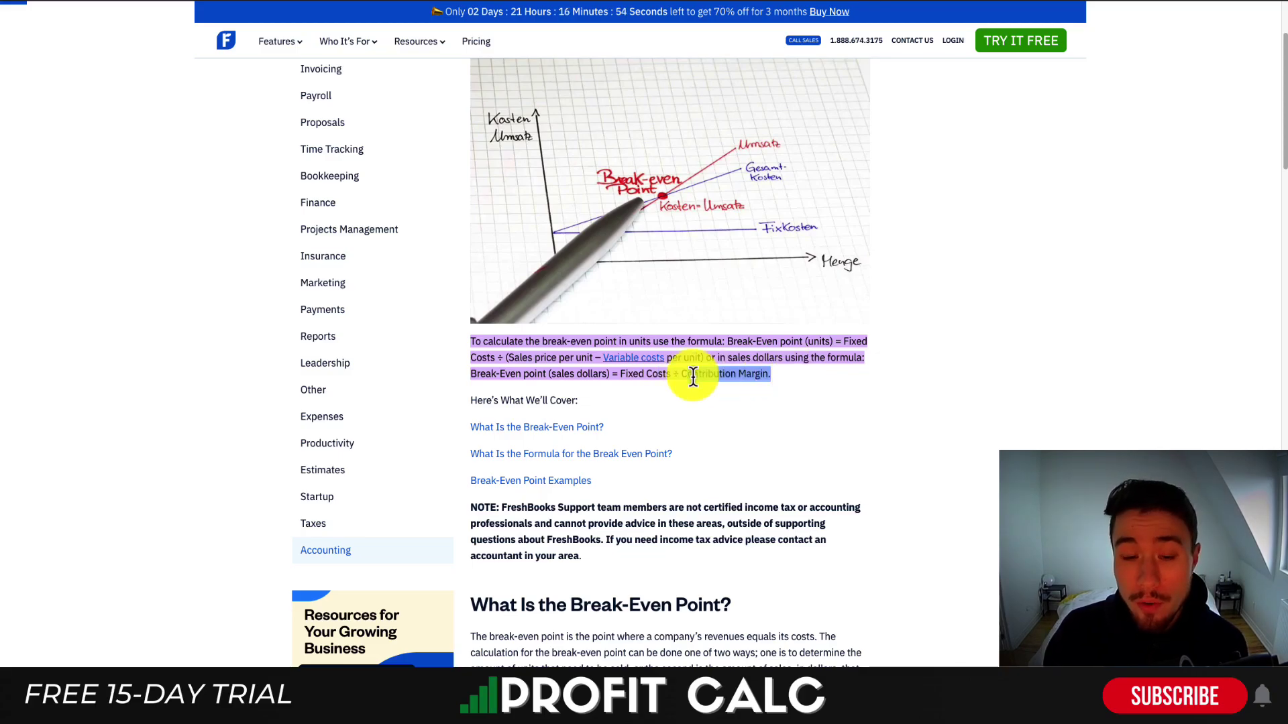
drag(691, 374, 809, 373)
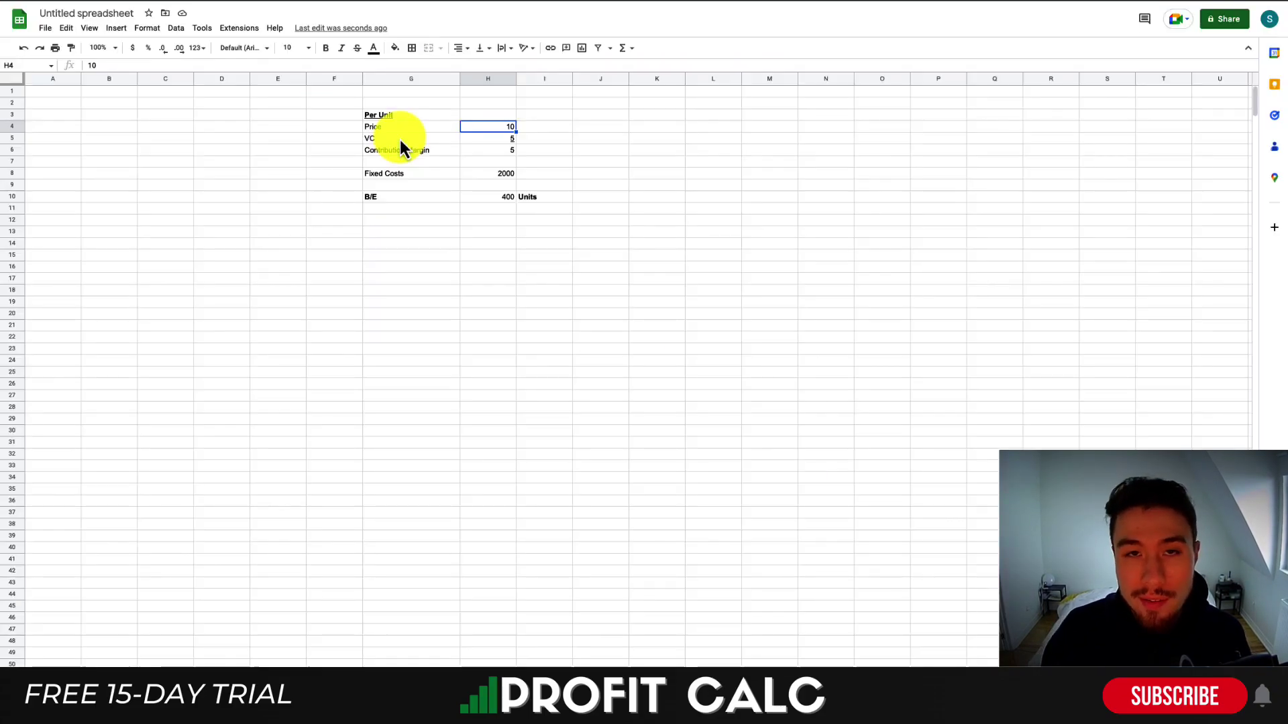
Make the Fixed Costs label in G8 bold
click(465, 270)
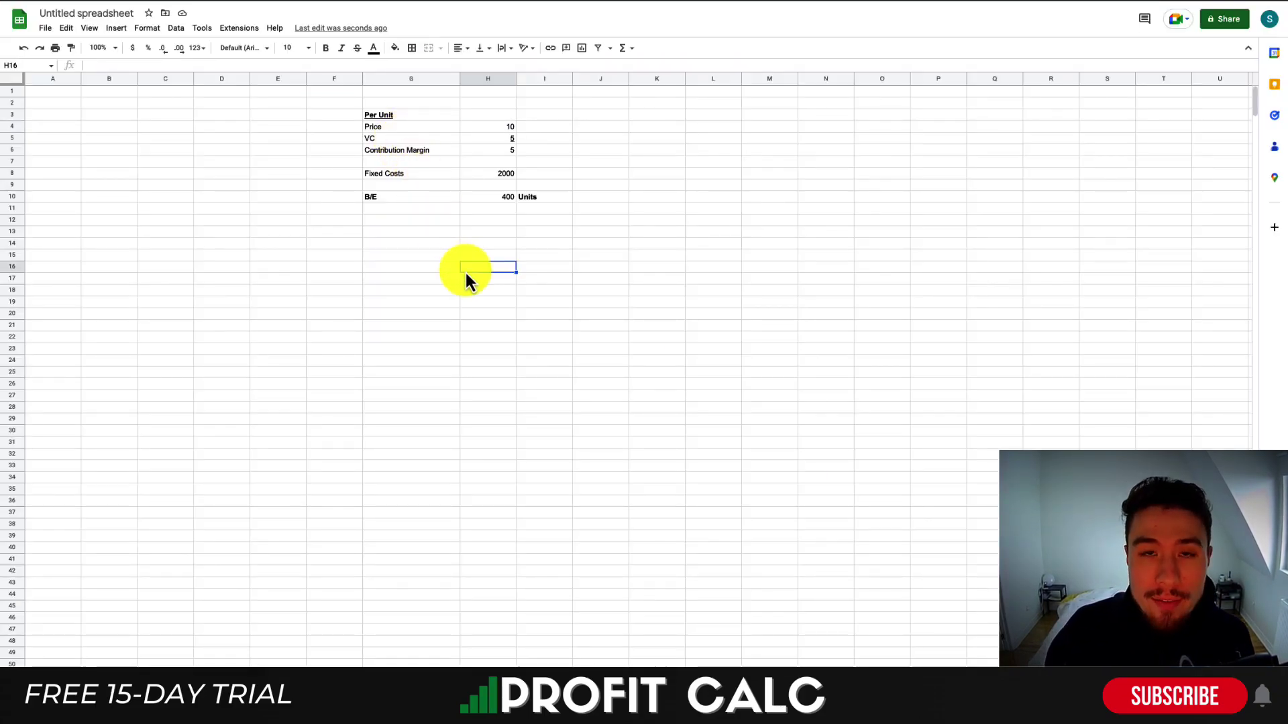
click(416, 229)
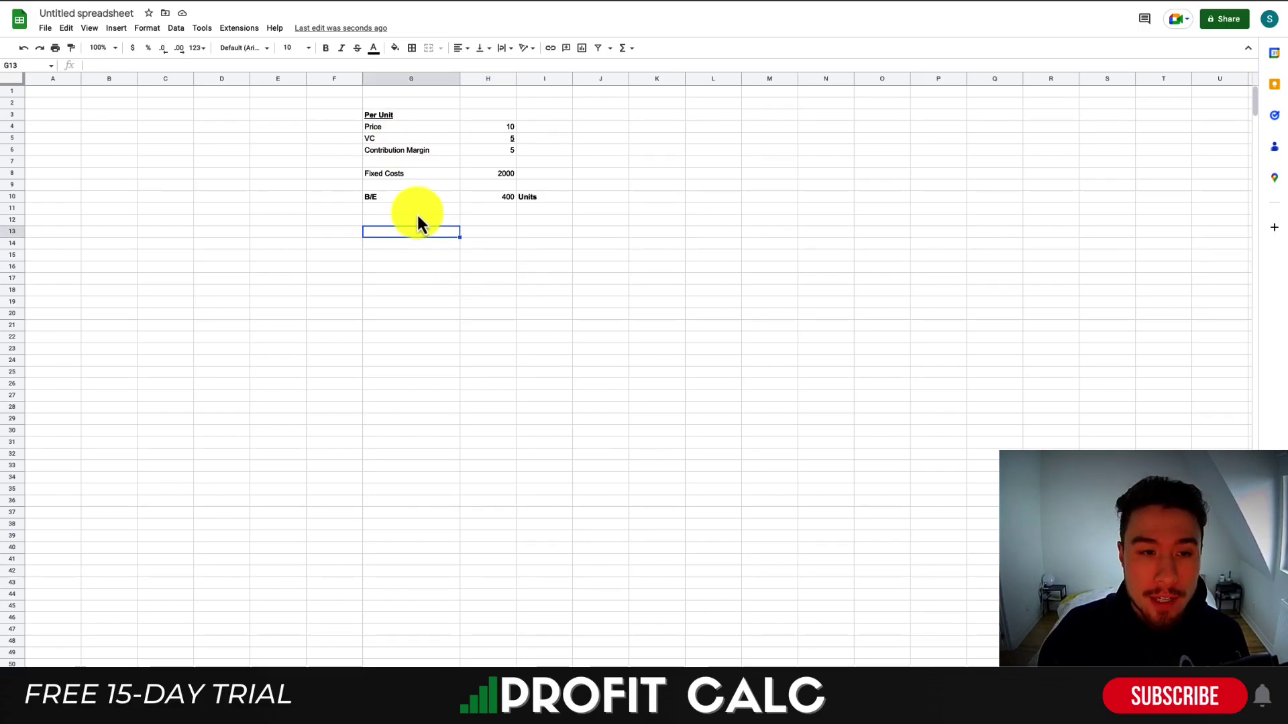
click(412, 178)
key(ctrl+b)
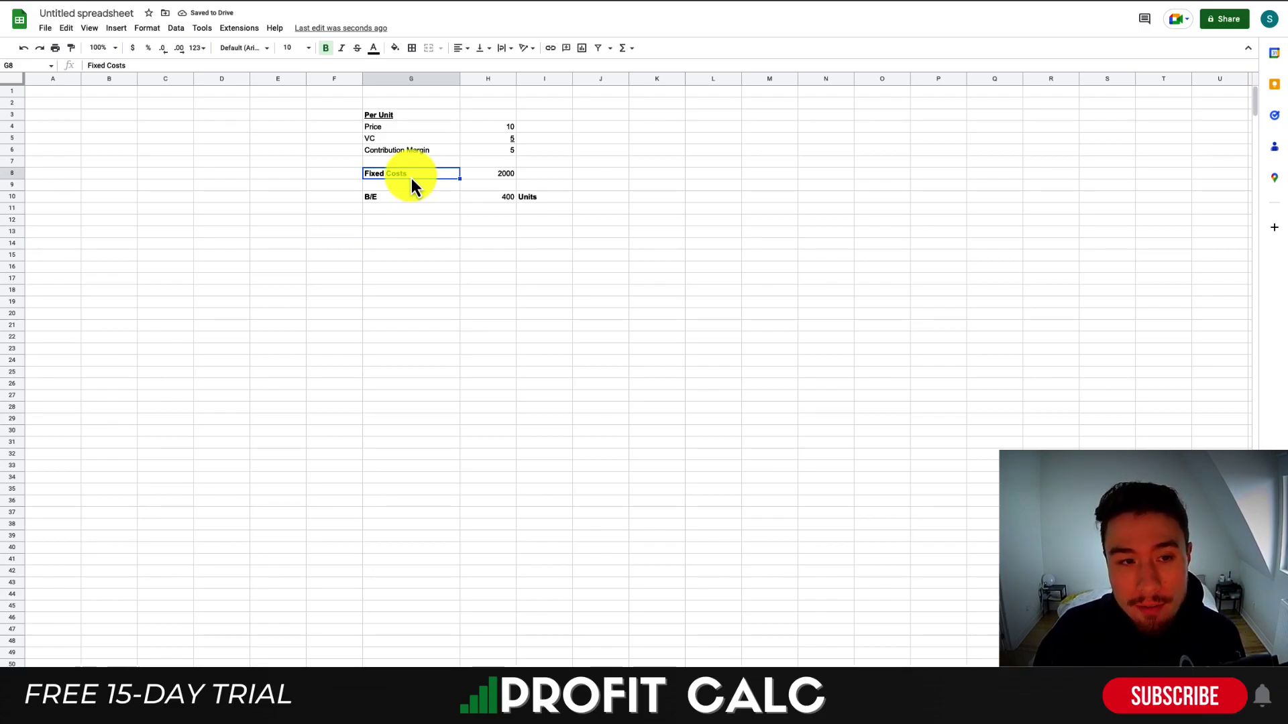
Check the Price and VC cells and the Contribution Margin formula =H4-H5
click(398, 138)
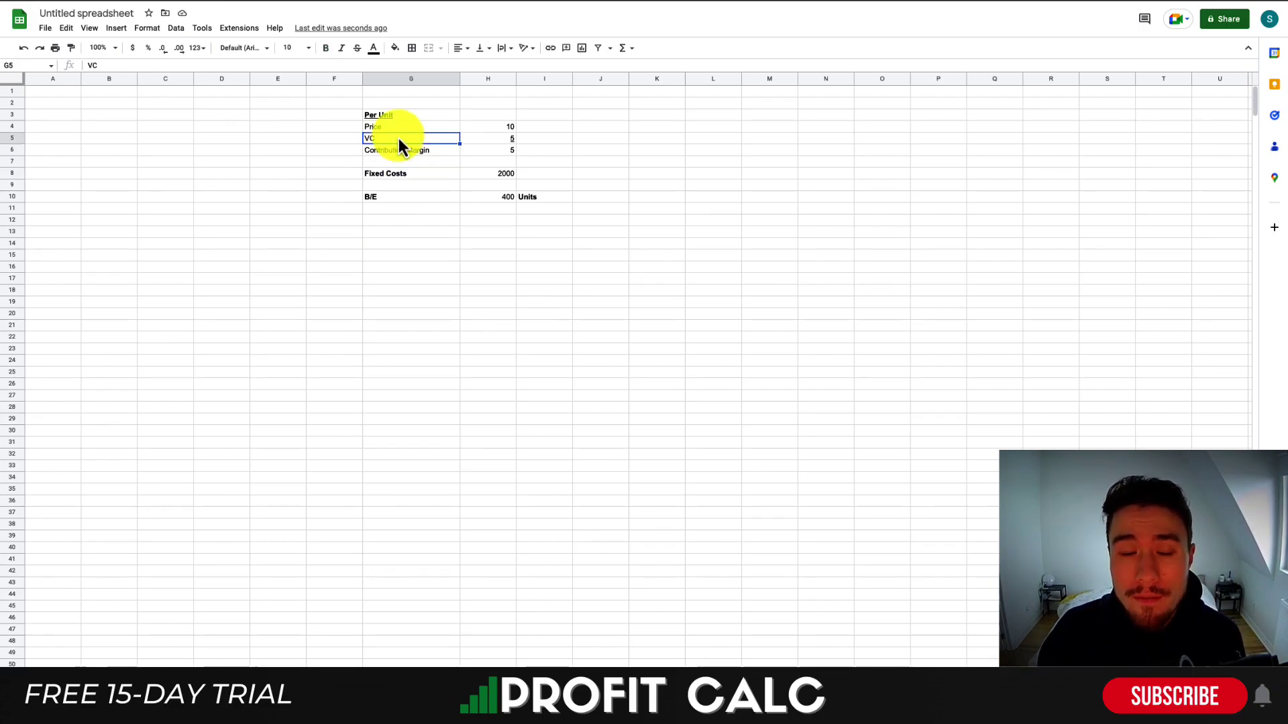
click(424, 129)
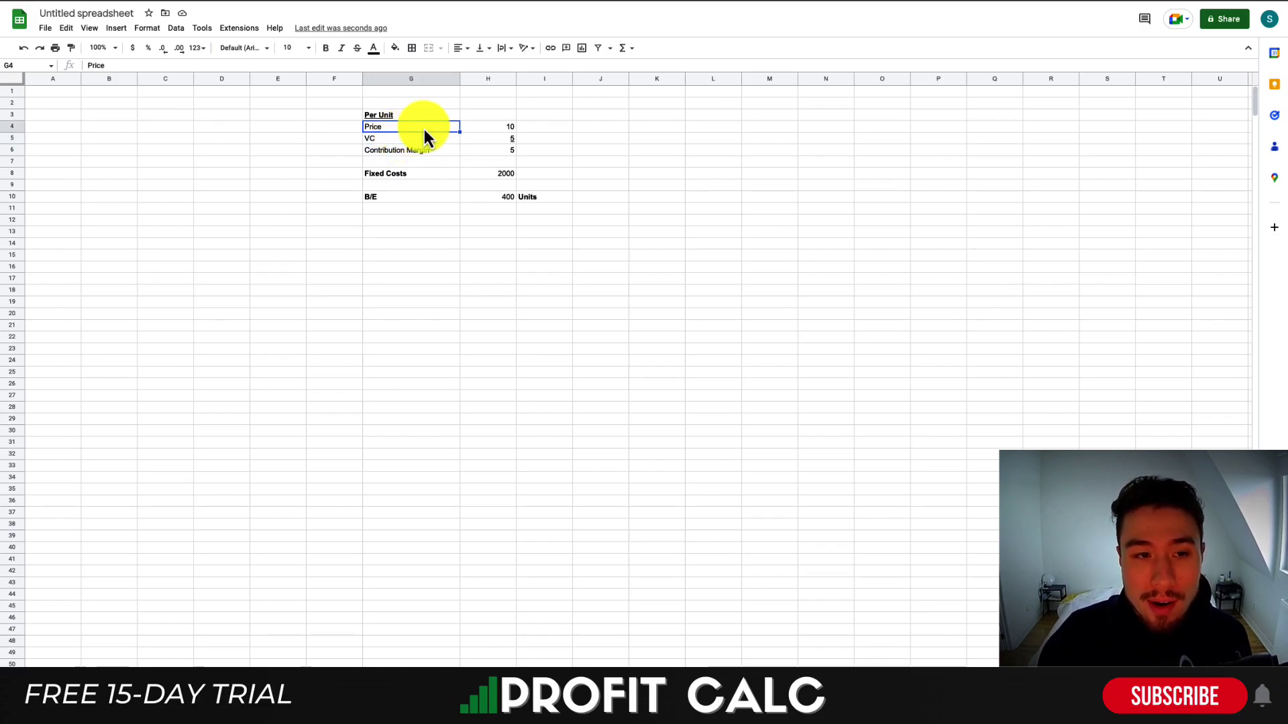
click(493, 129)
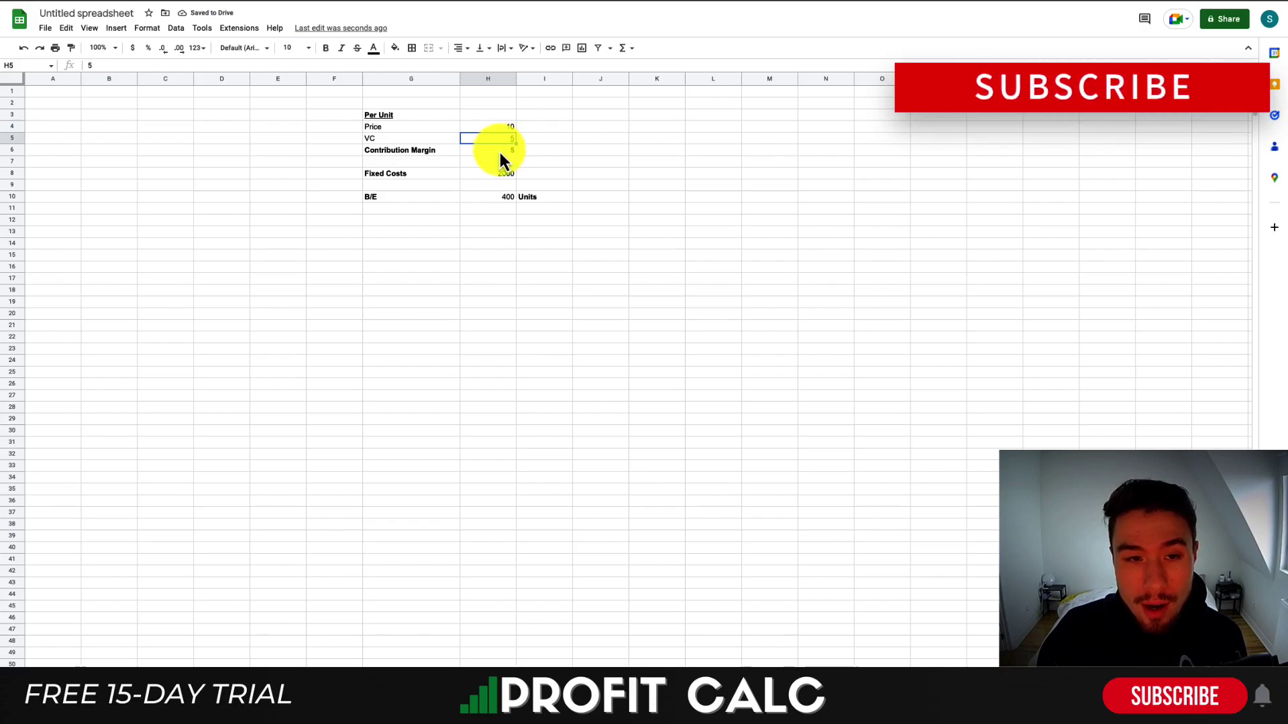
double_click(500, 150)
key(Escape)
Select the Contribution Margin row and check the B/E formula =H8/H6 giving 400 Units
drag(417, 153, 481, 152)
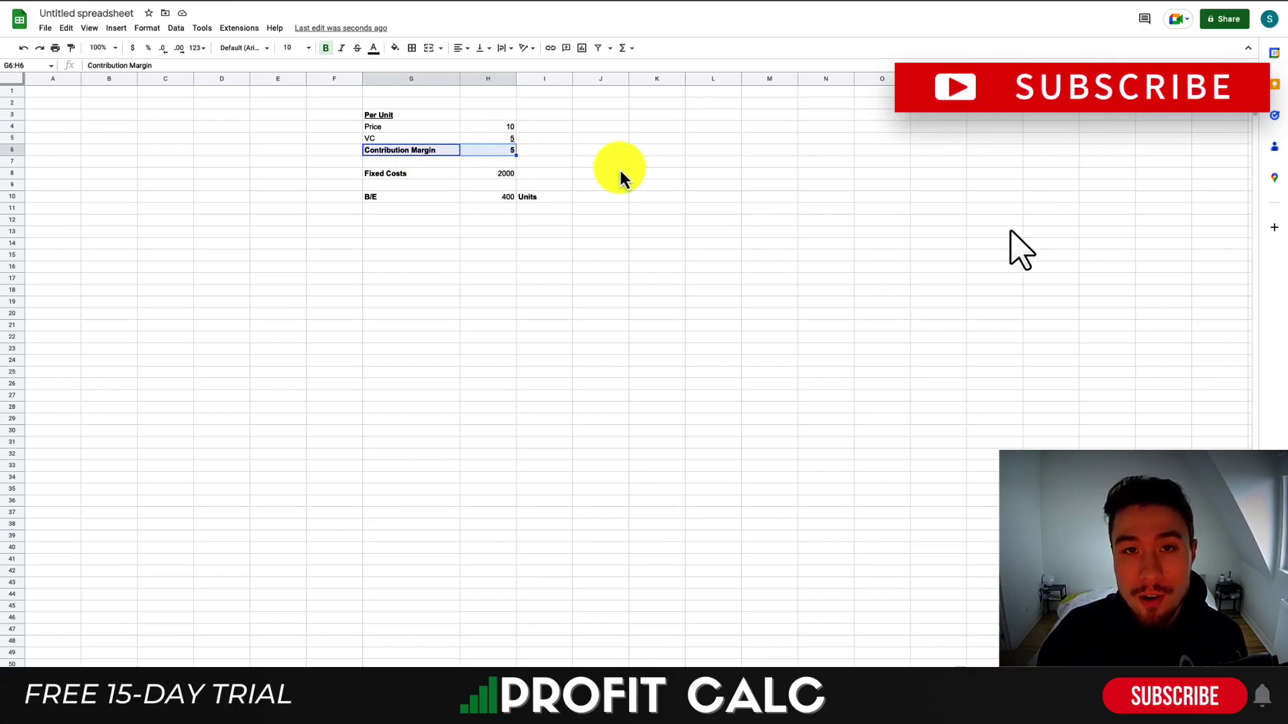
click(494, 173)
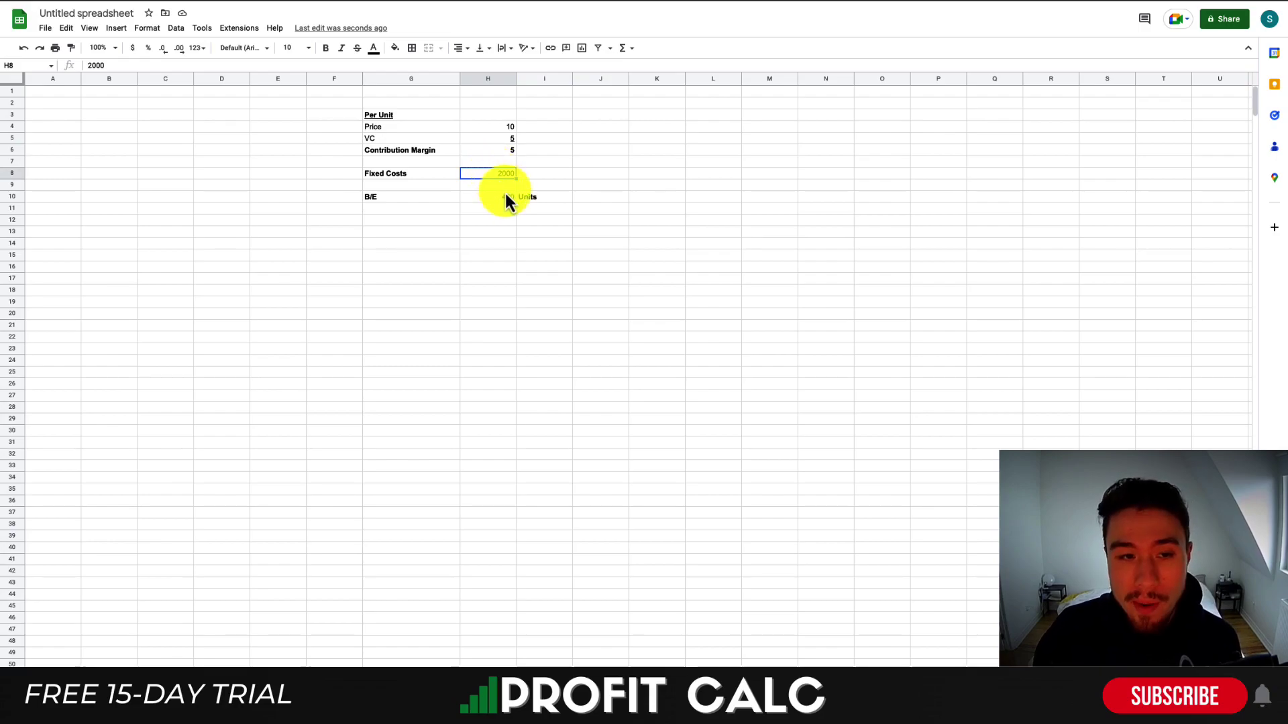
double_click(505, 194)
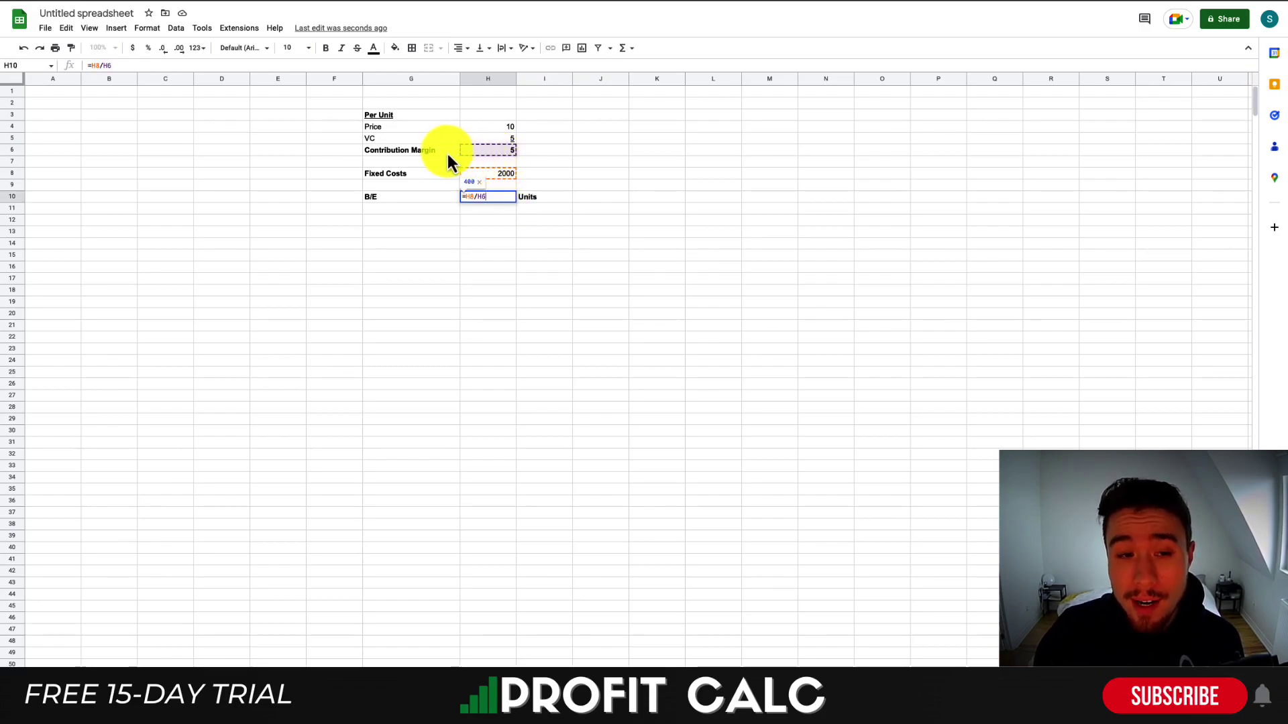
click(534, 164)
drag(492, 201, 550, 199)
Add 'B/E Revenue' in G11 with the formula =H10*H4 in H11
click(636, 224)
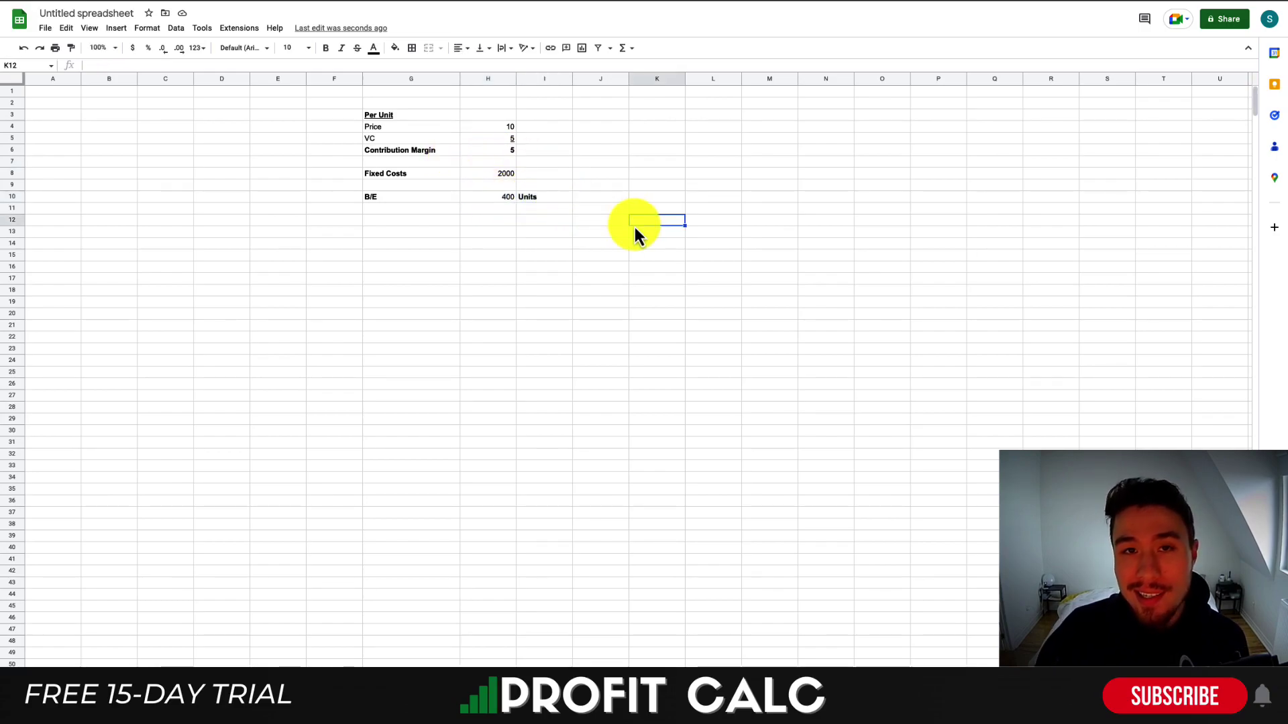
click(425, 207)
text(B/E Revenue)
key(Tab)
text(=)
key(Up)
text(*)
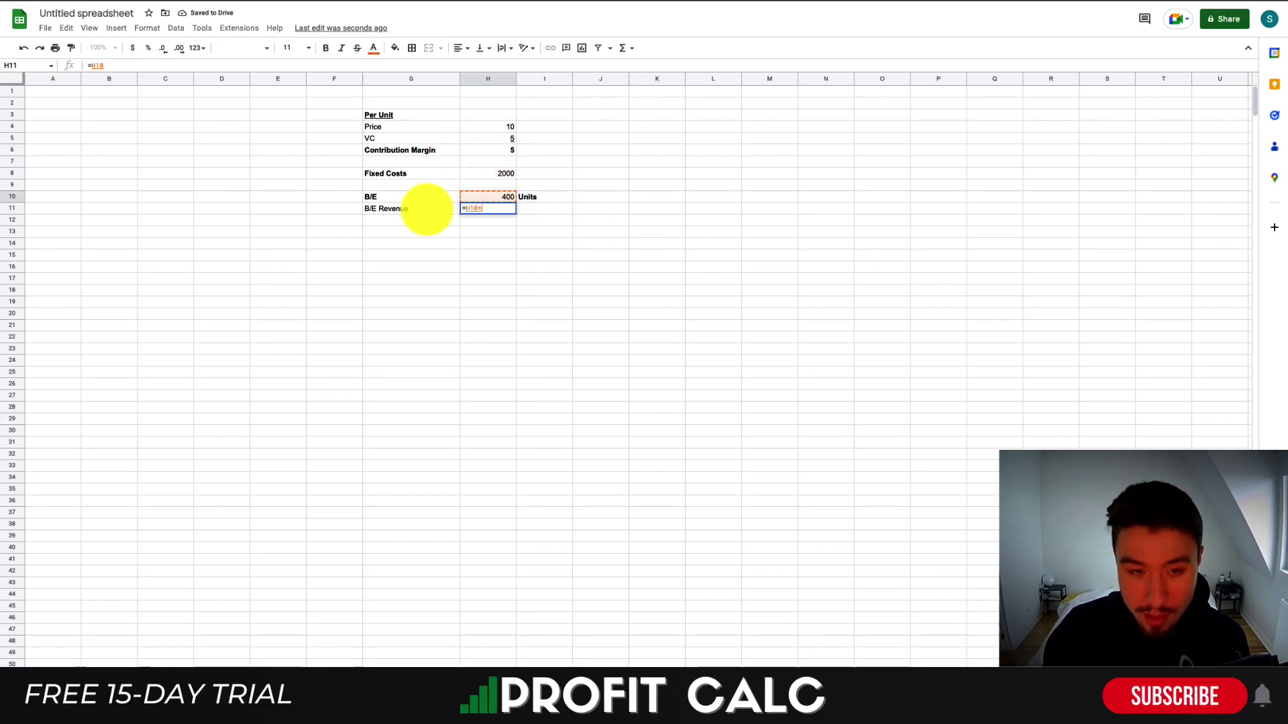
key(Up)
key(Up)
key(Up)
key(Up)
key(Up)
key(Up)
key(Up)
key(Return)
Bold the B/E Revenue label and confirm its formula =H10*H4 returns 4000
click(425, 208)
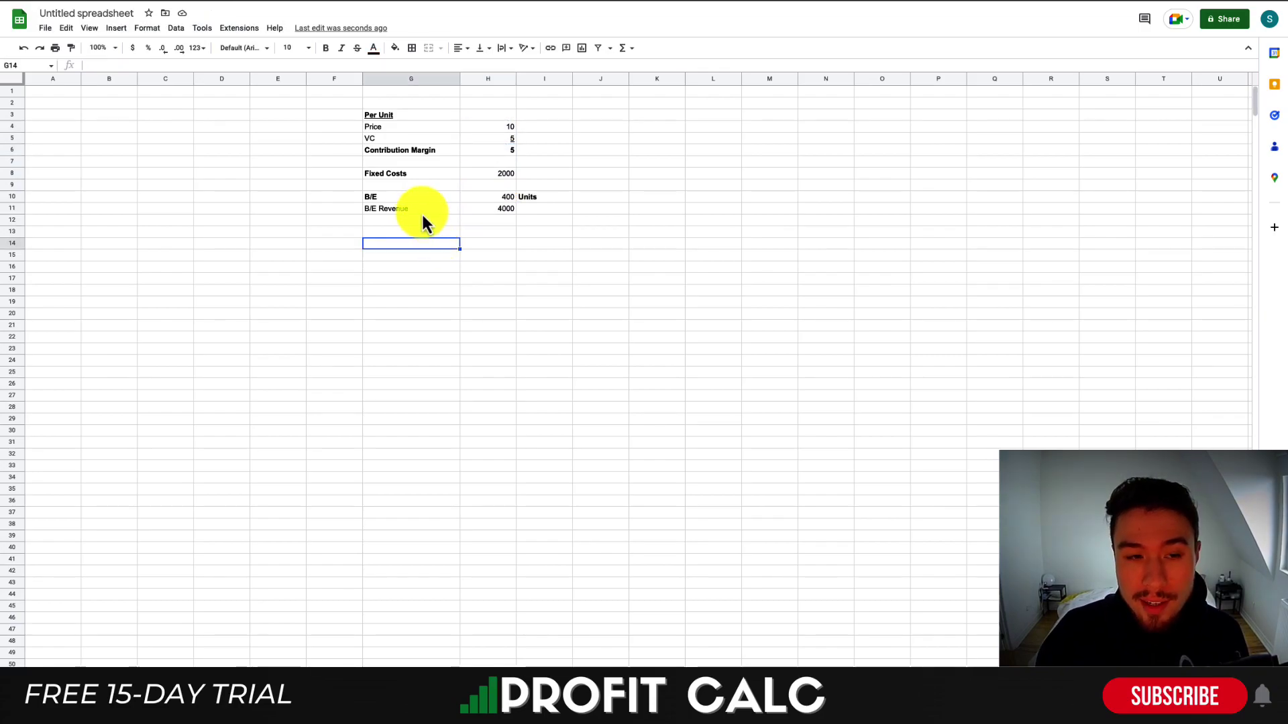
key(ctrl+b)
click(497, 234)
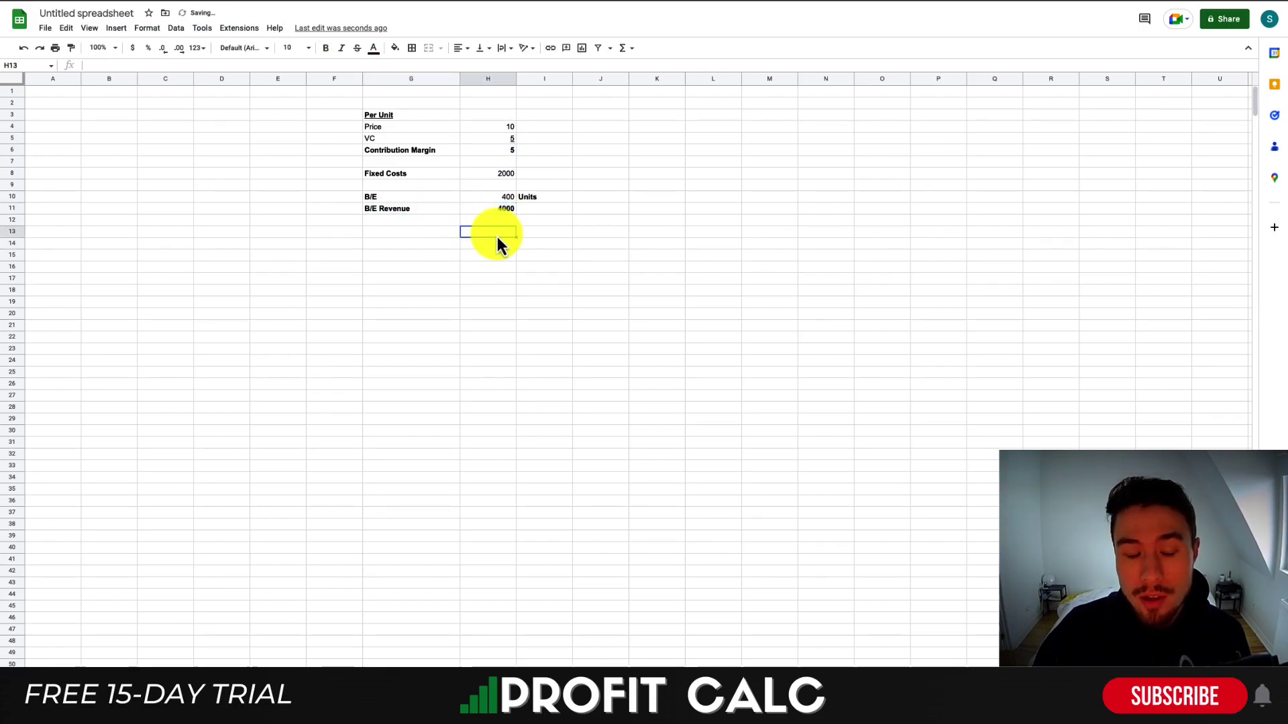
click(495, 208)
double_click(496, 206)
key(Escape)
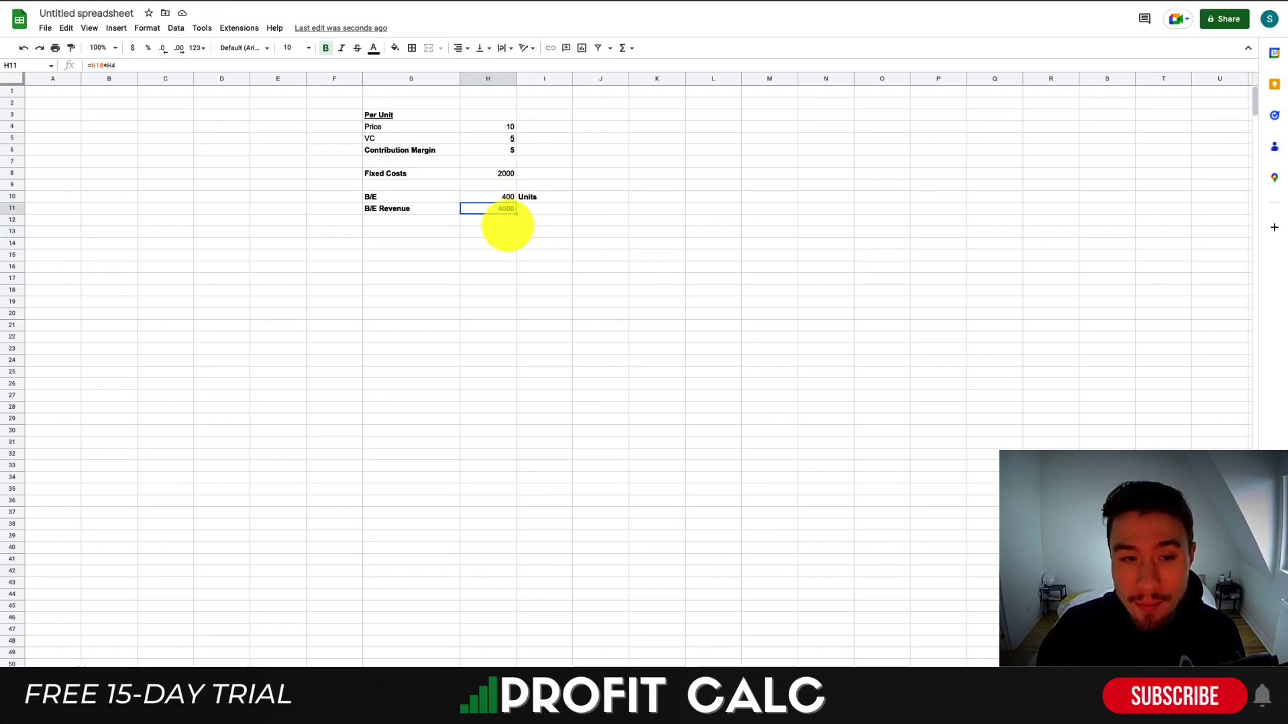
key(Up)
key(Up)
key(Up)
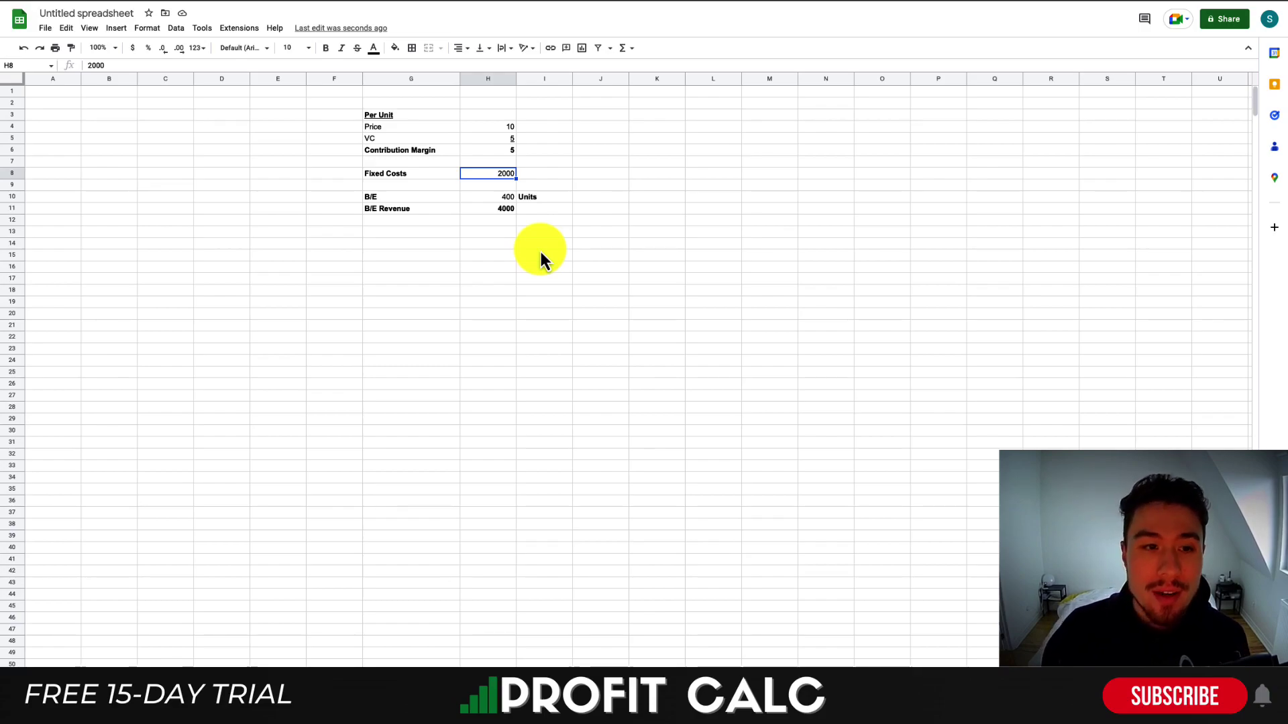
Review the finished break-even model: Price 10, VC 5, Fixed Costs 2000, 400 Units, revenue 4000
click(536, 172)
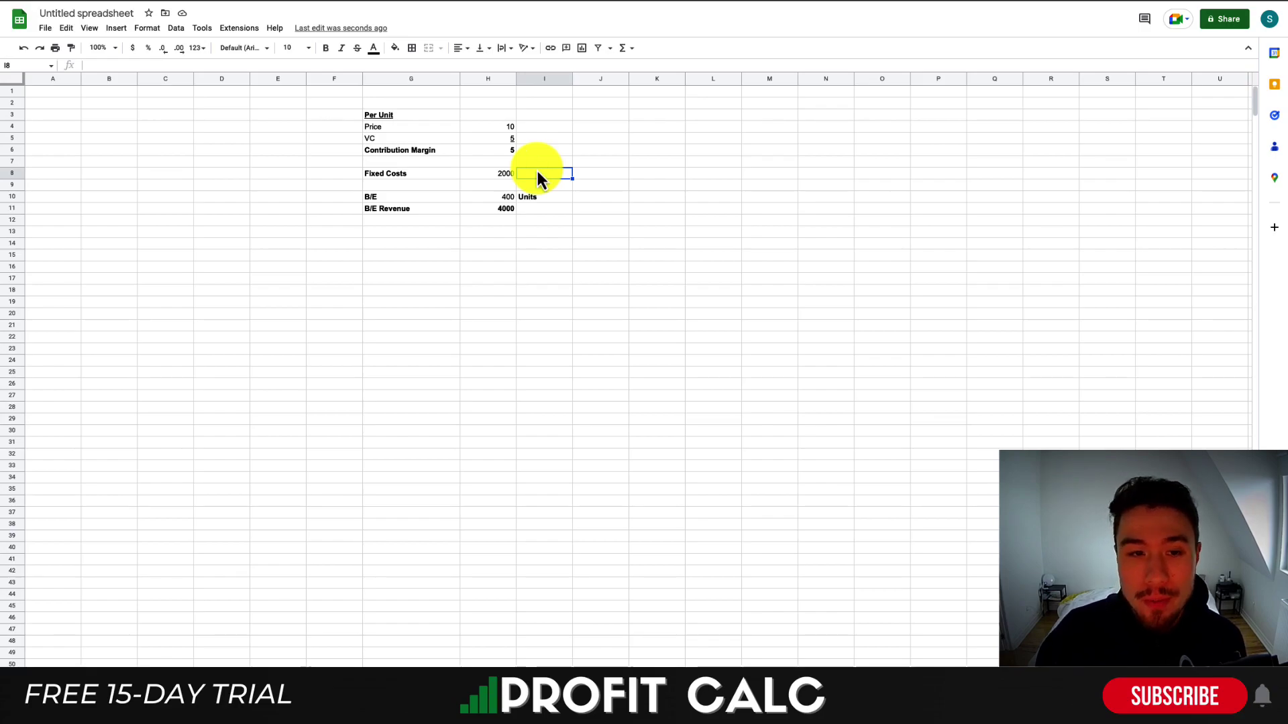
click(594, 154)
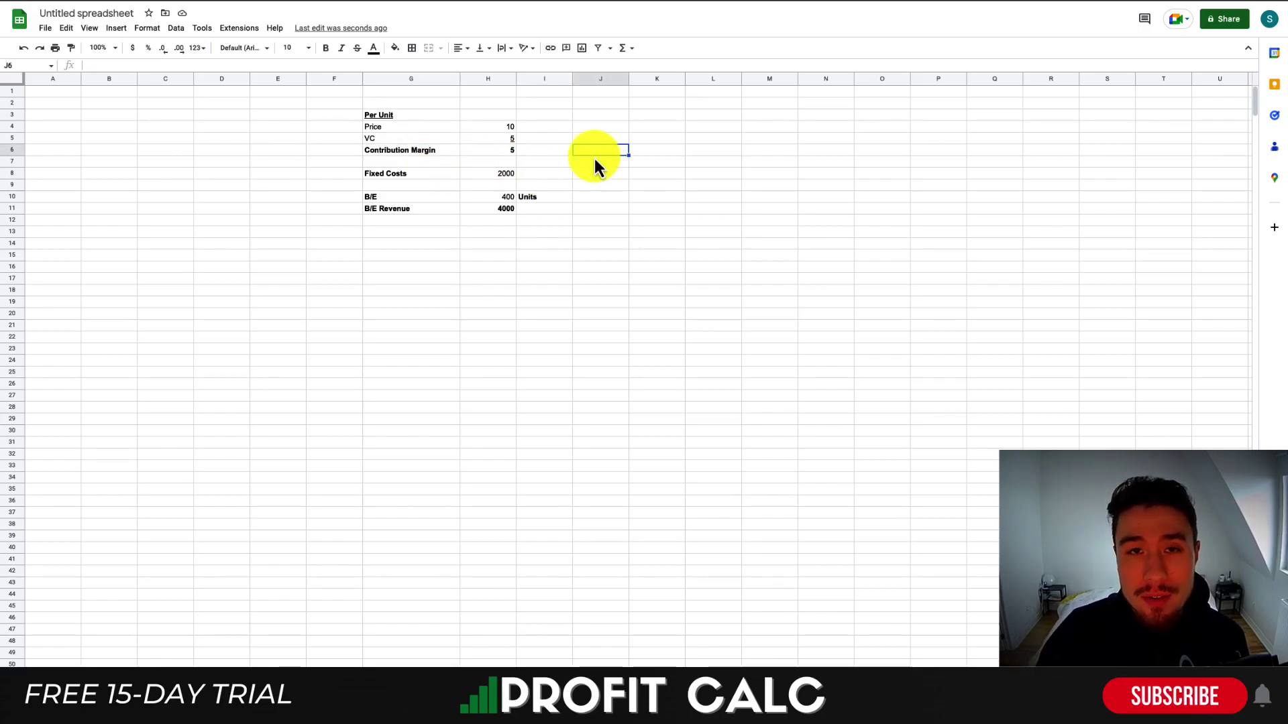
click(488, 349)
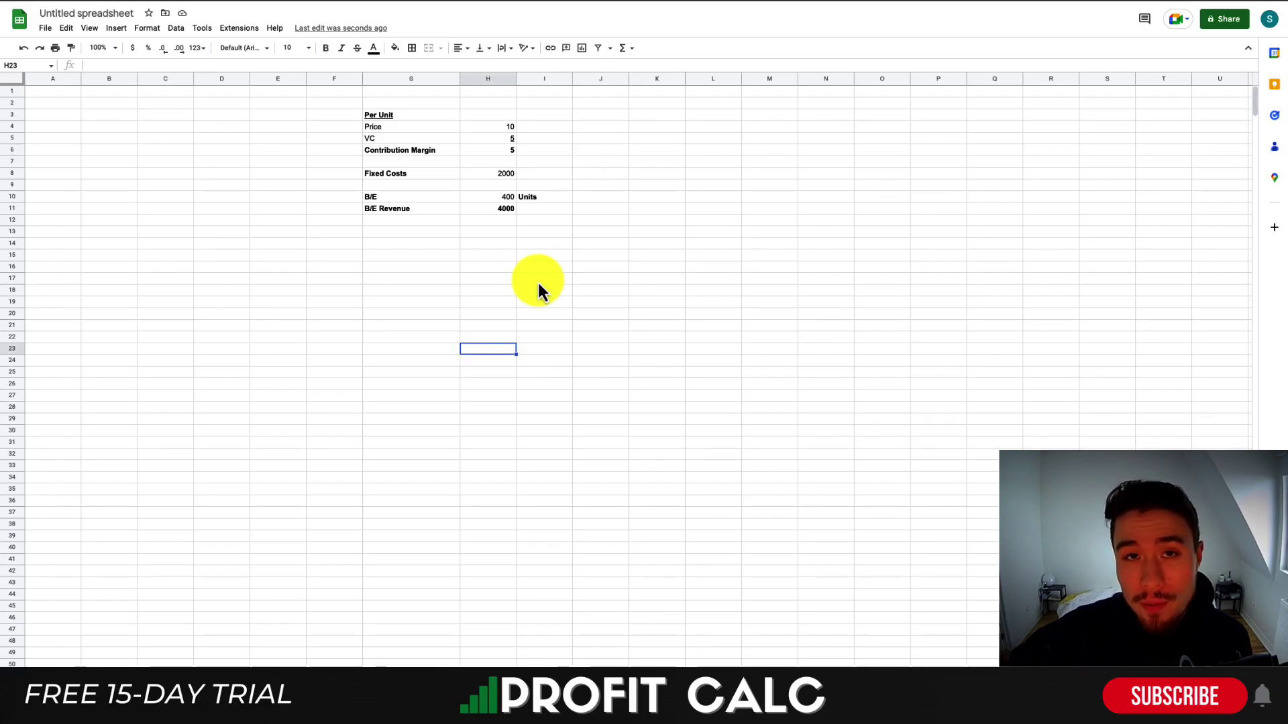